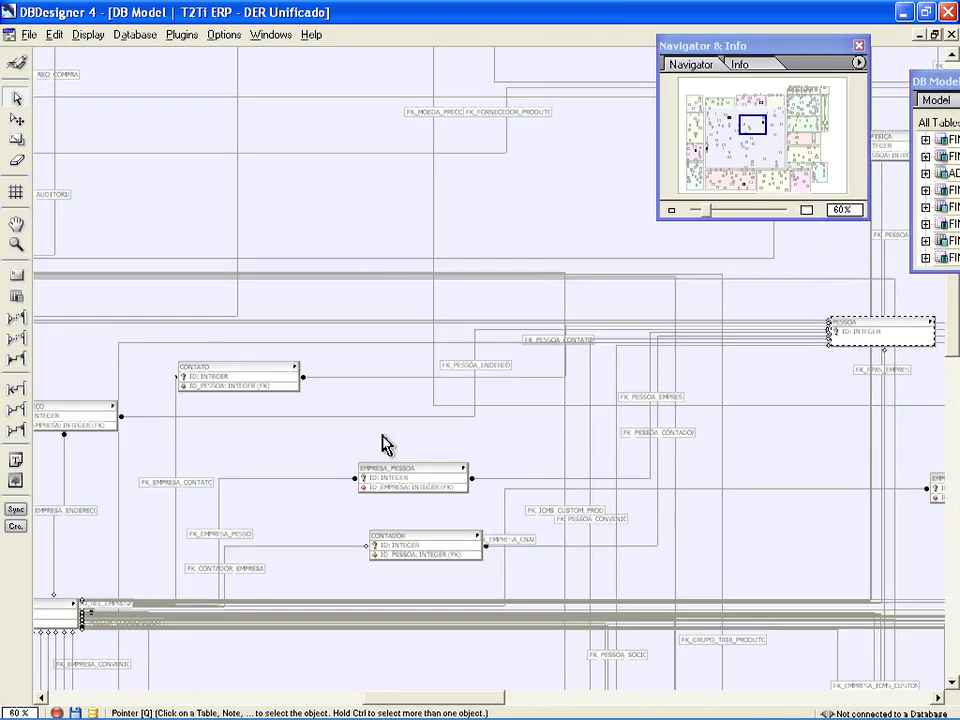
Examine the COLABORADOR table and its surroundings in the diagram, including USUARIO, PAPEL, FUNCAO, SITUACAO_COLABORADOR and COLABORADOR_RELACIONAMENTO.
scroll(384, 499, down, 5)
drag(414, 699, 225, 703)
scroll(306, 557, down, 9)
scroll(306, 557, down, 4)
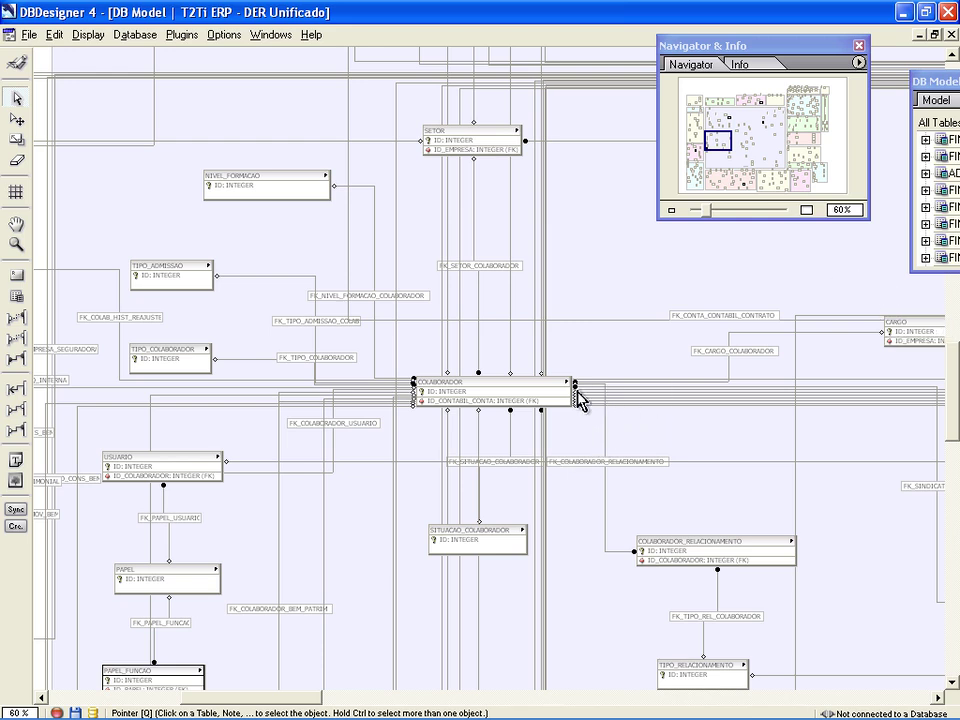
scroll(466, 435, down, 1)
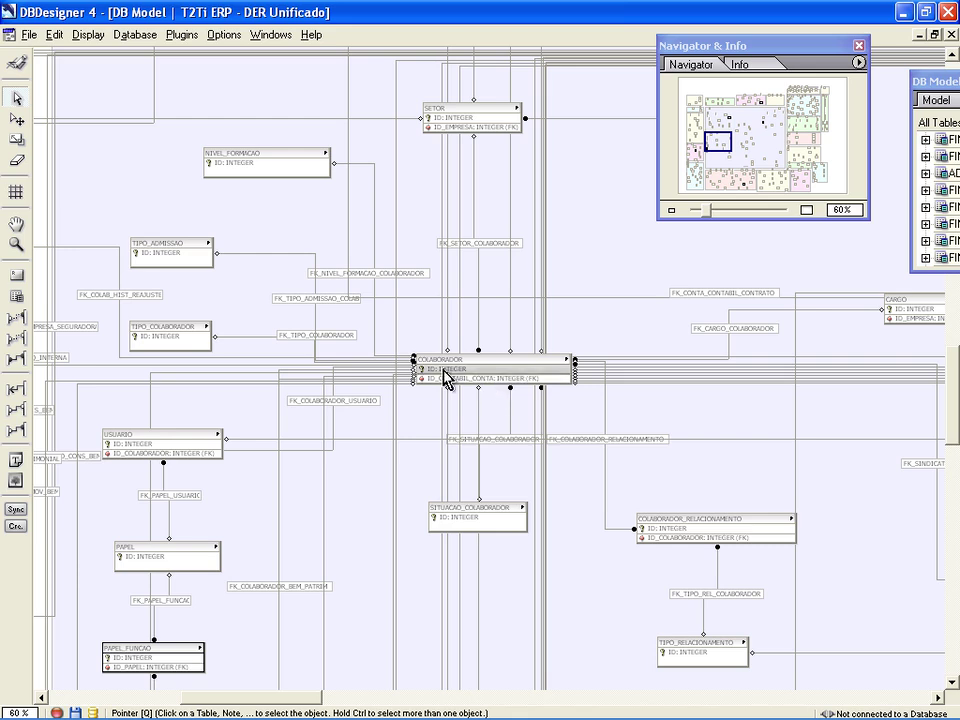
scroll(364, 364, down, 2)
scroll(364, 364, down, 1)
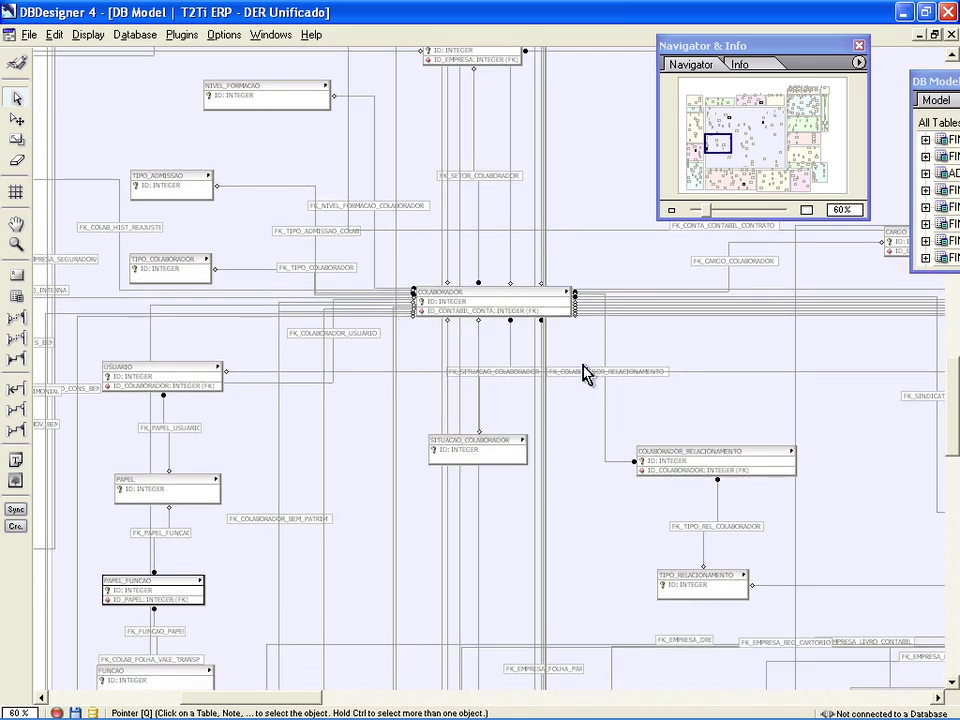
scroll(655, 540, down, 5)
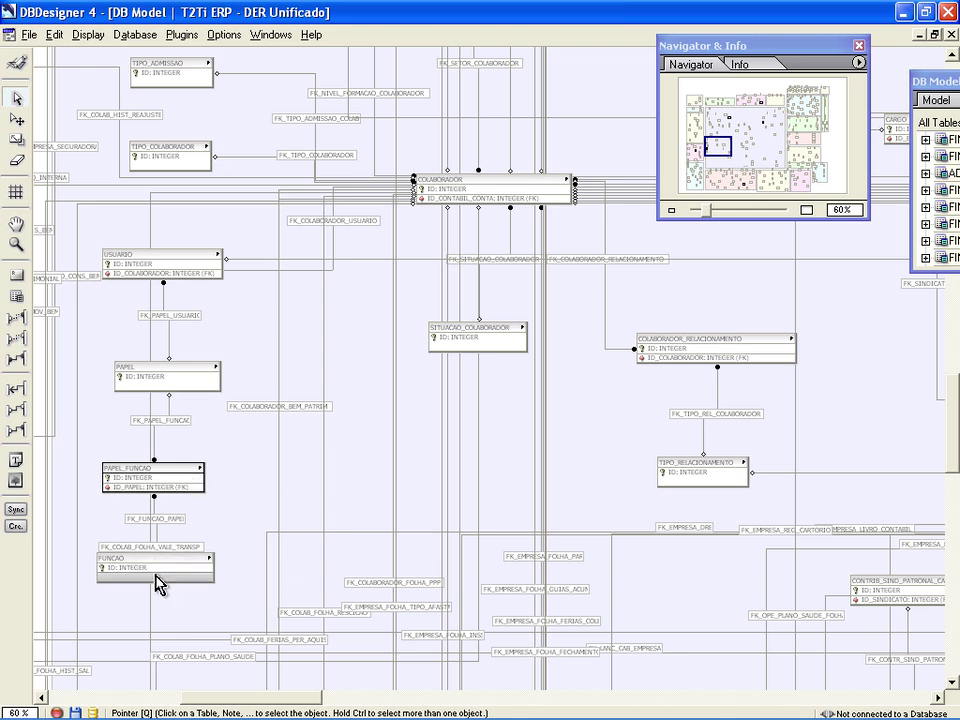
scroll(452, 296, up, 2)
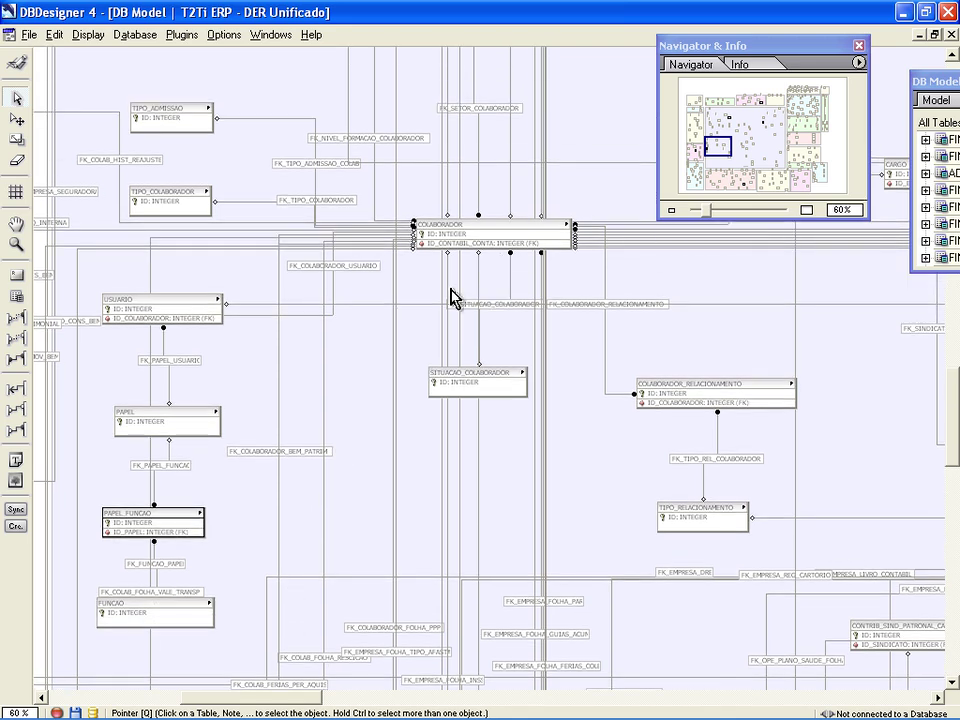
Switch to the ERP application and open the Estado Civil record list.
key(alt+Tab)
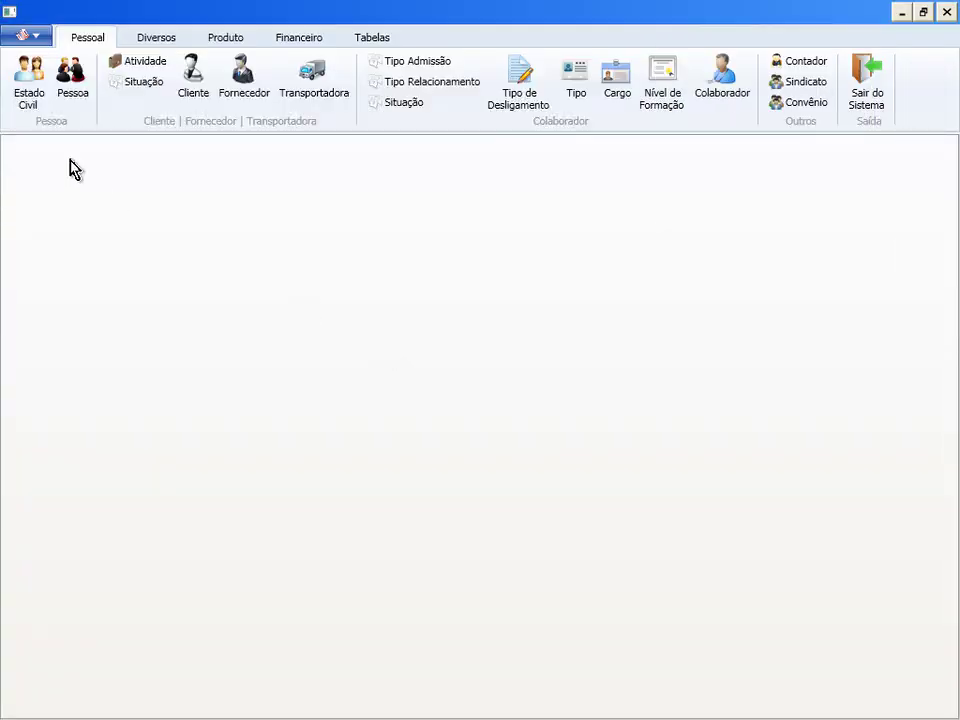
click(31, 96)
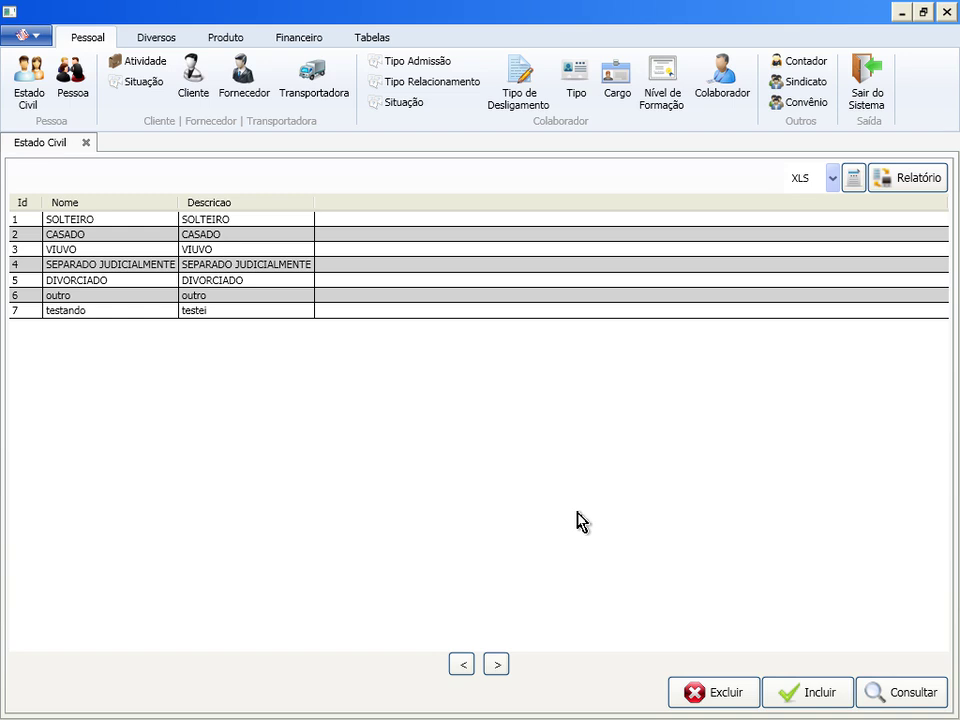
Switch back to DBDesigner and locate the ESTADO_CIVIL table beside PESSOA_FISICA in the diagram.
key(alt+Tab)
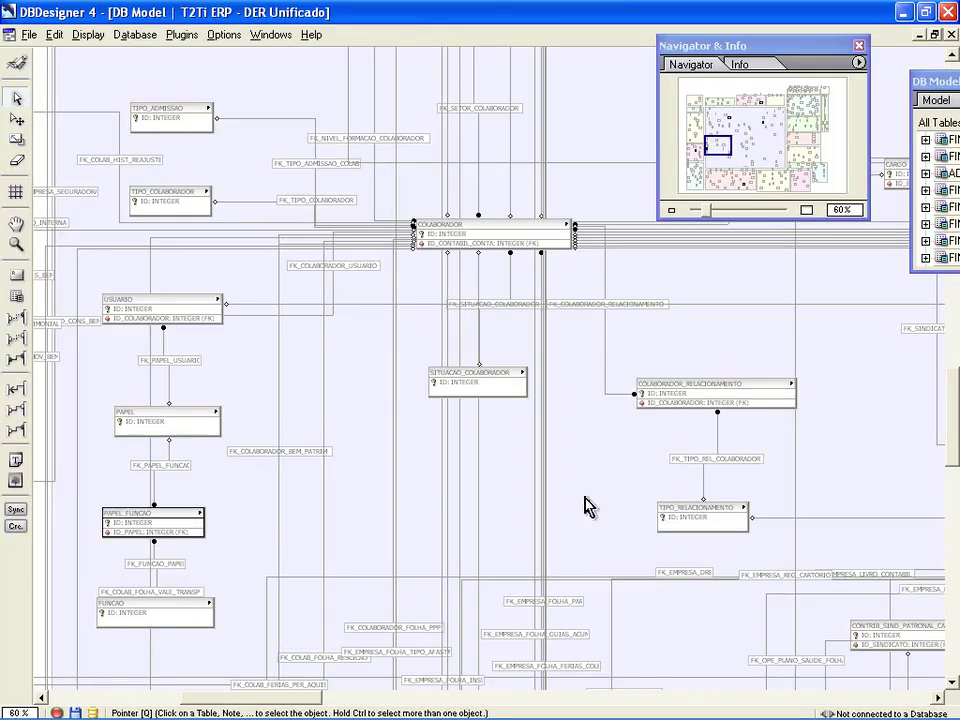
click(765, 130)
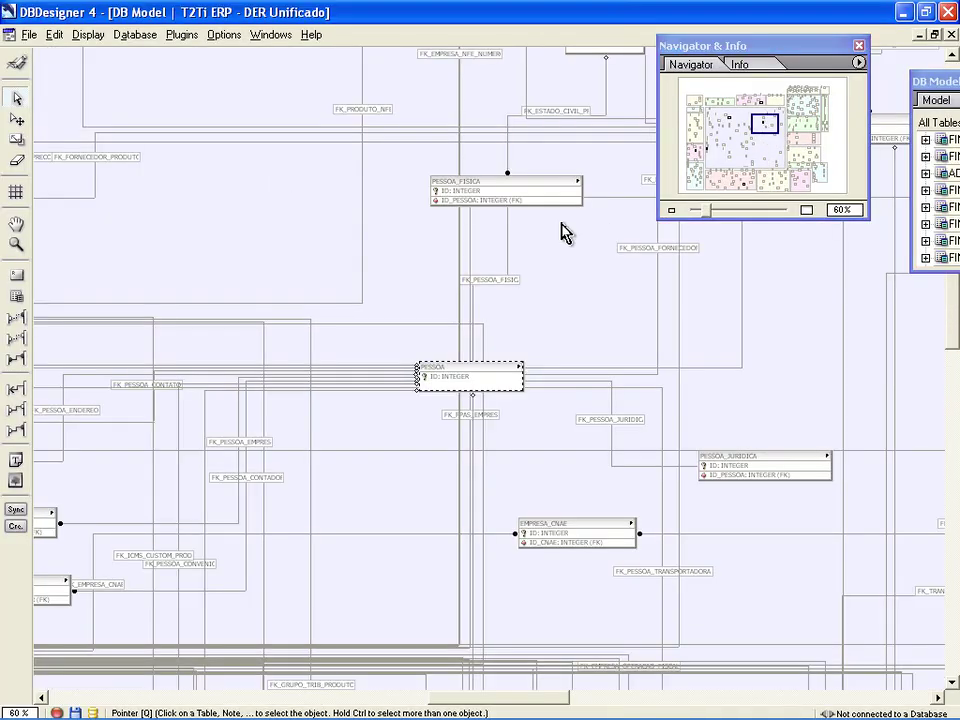
scroll(563, 232, up, 5)
scroll(563, 232, up, 2)
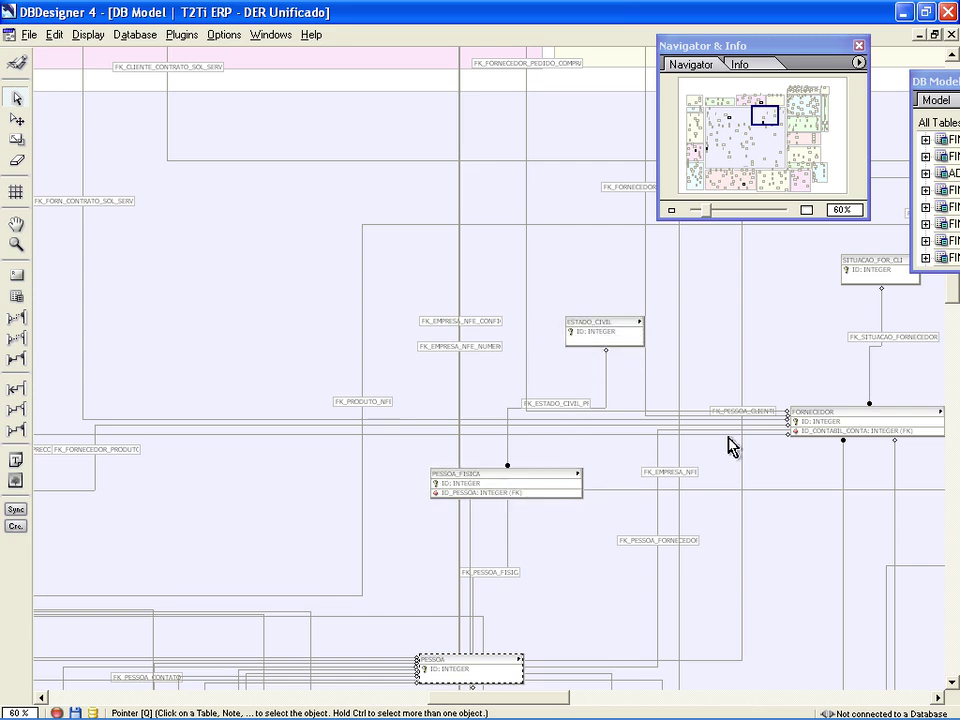
Switch to the ERP application, view the SOLTEIRO record's details and return to the Estado Civil list.
key(alt+Tab)
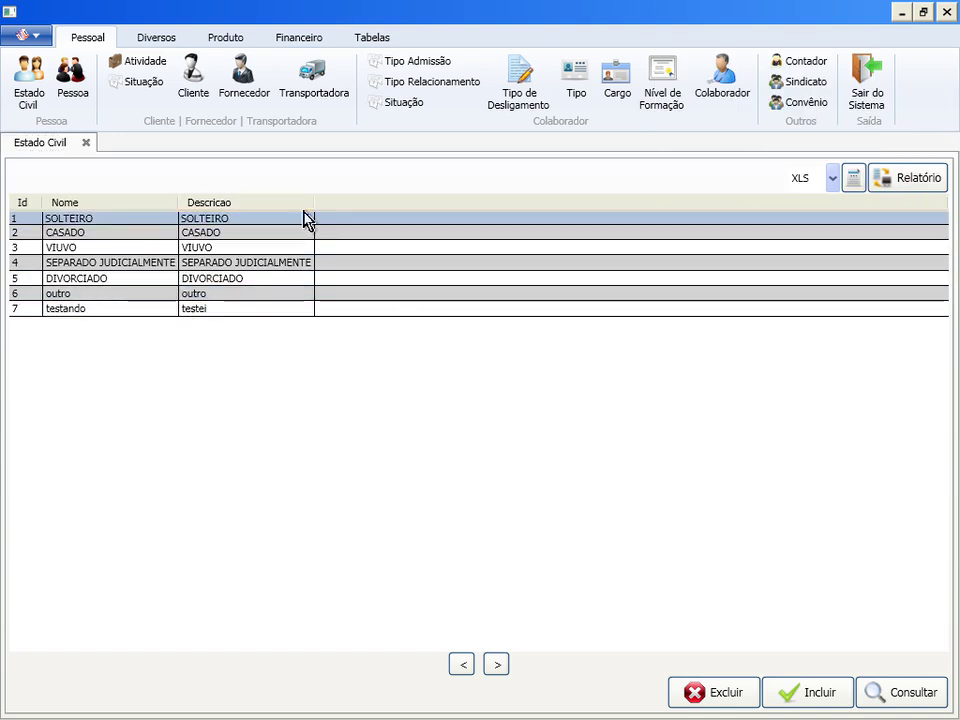
click(840, 697)
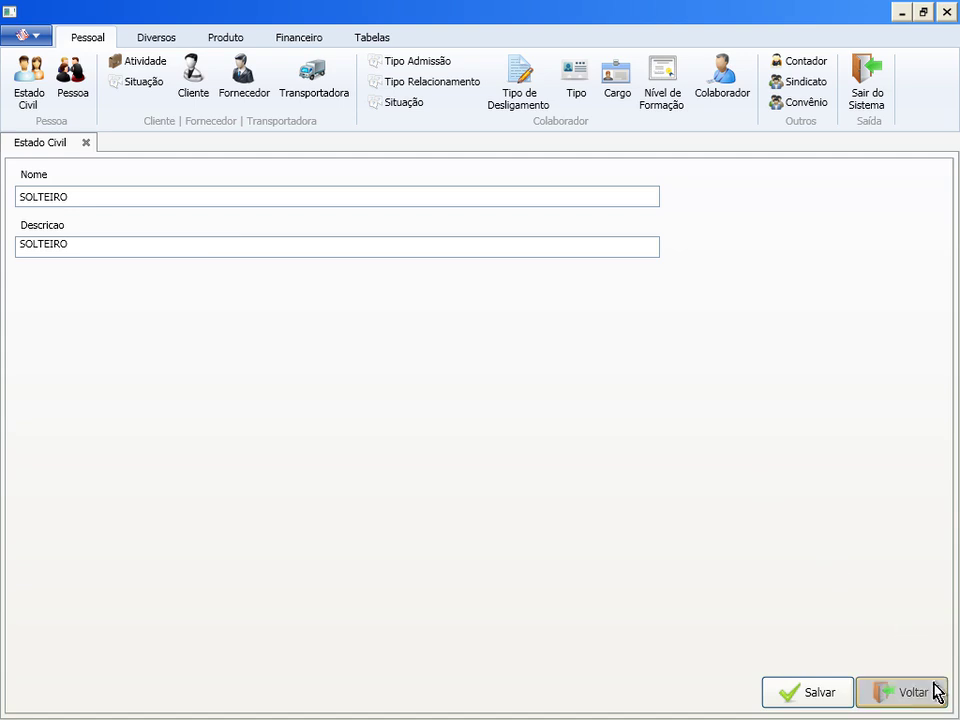
click(923, 700)
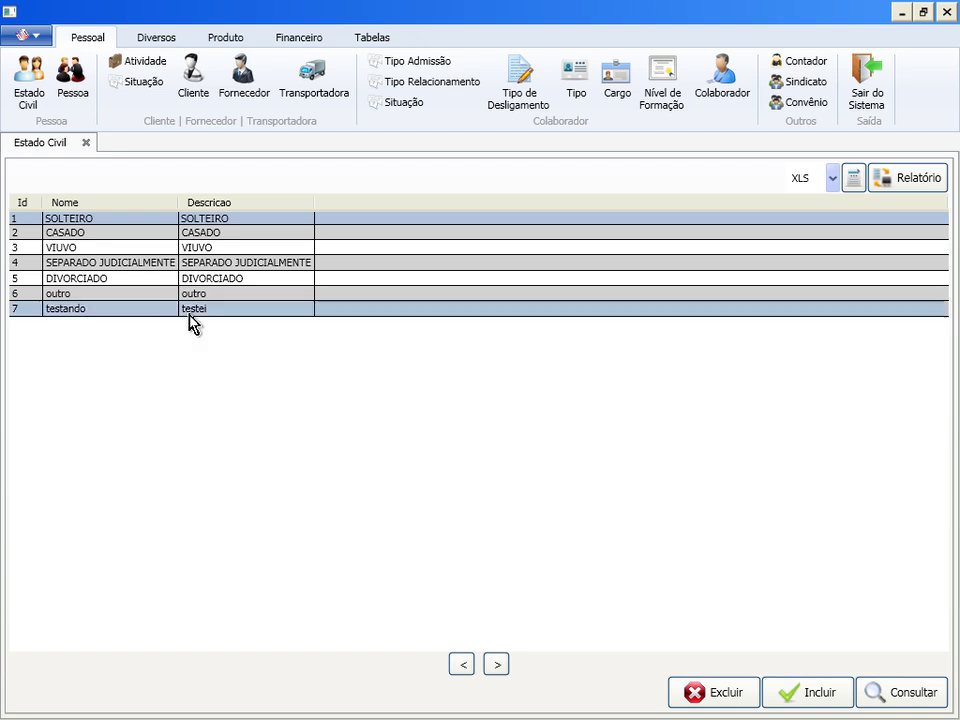
Open the Pessoa list and display the details of the TESTE PESSOA FISICA record.
click(72, 100)
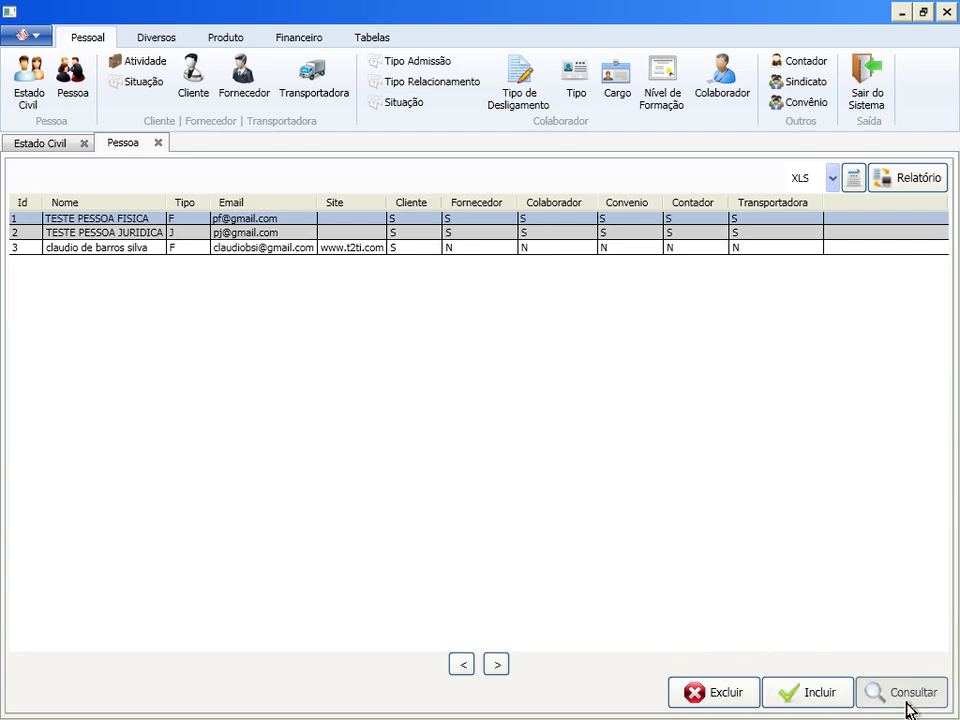
click(876, 698)
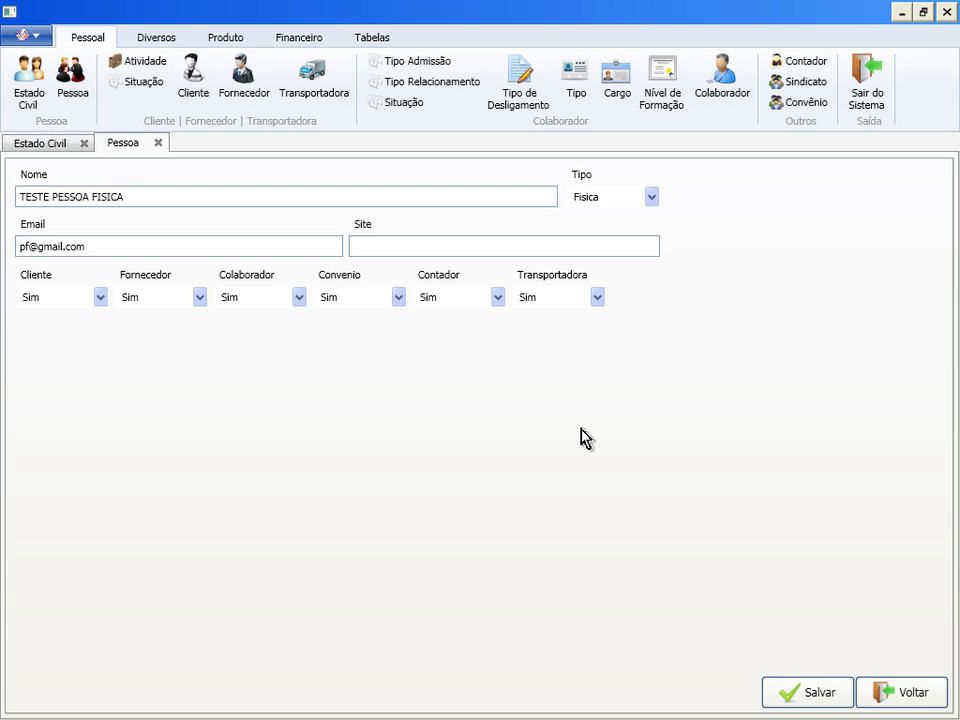
Switch to DBDesigner and open the PESSOA table's definition.
key(alt+Tab)
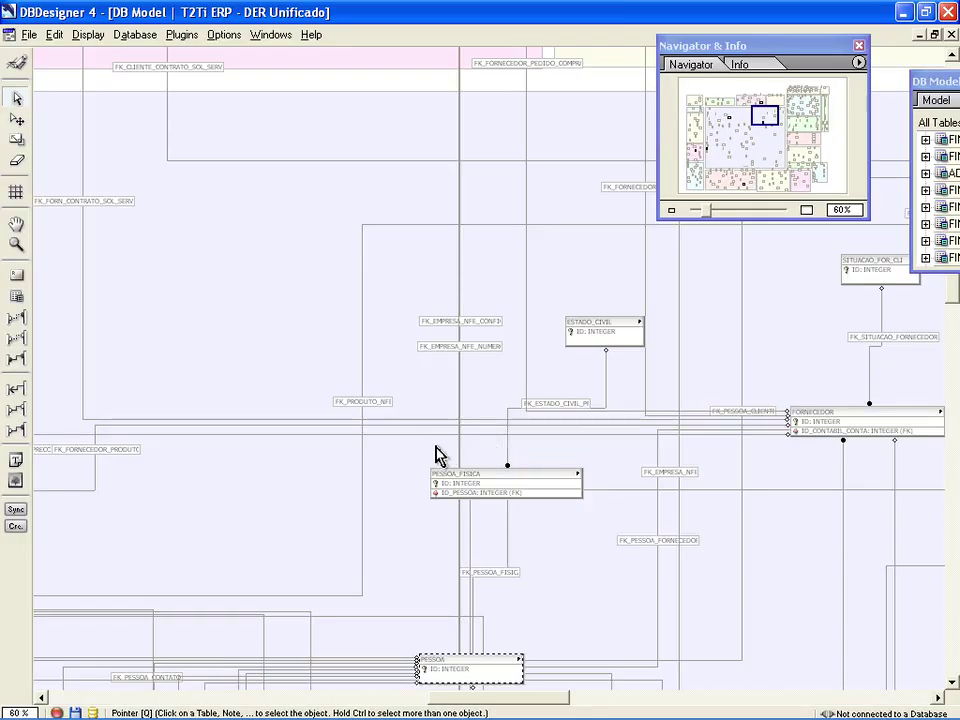
scroll(445, 582, down, 3)
double_click(446, 542)
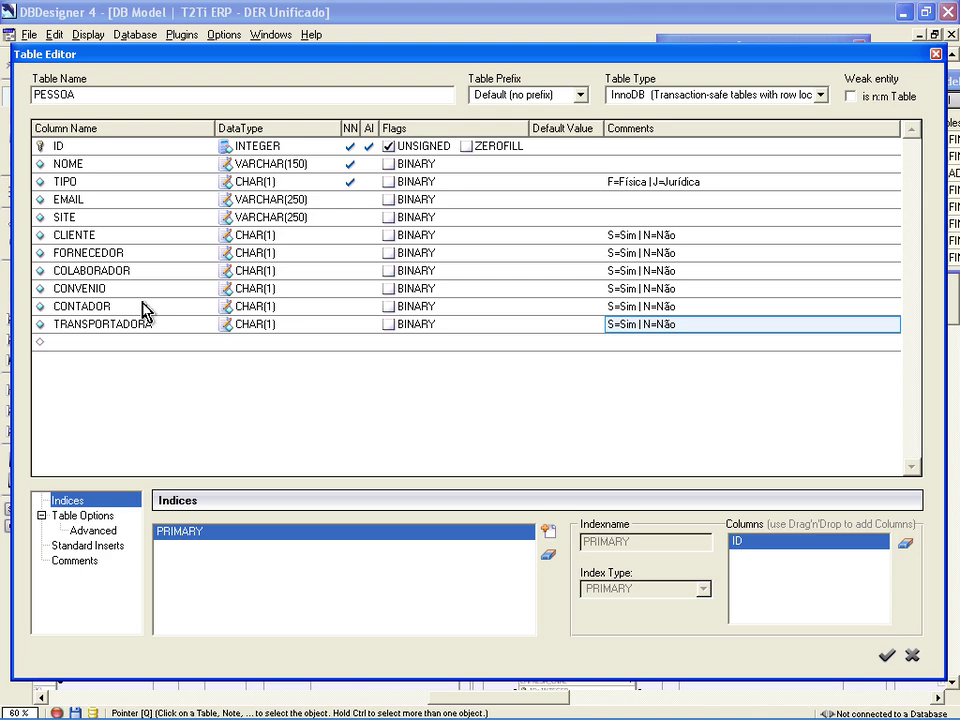
Review the PESSOA columns such as CLIENTE, FORNECEDOR, COLABORADOR, CONTADOR and TRANSPORTADORA, and close the table definition without applying changes.
click(120, 238)
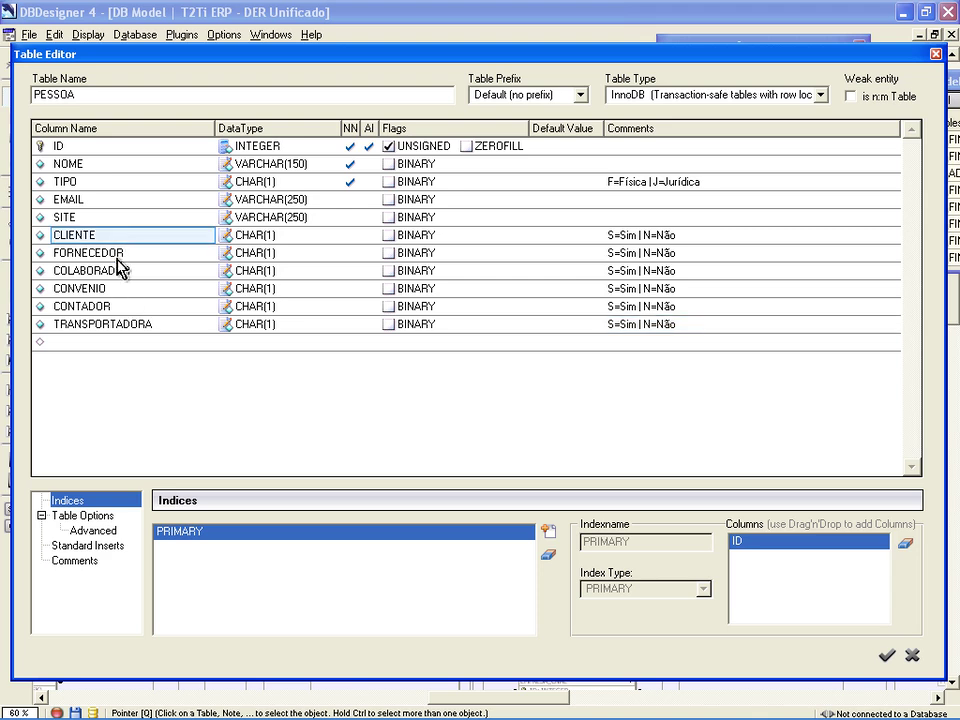
click(118, 256)
click(117, 272)
click(146, 324)
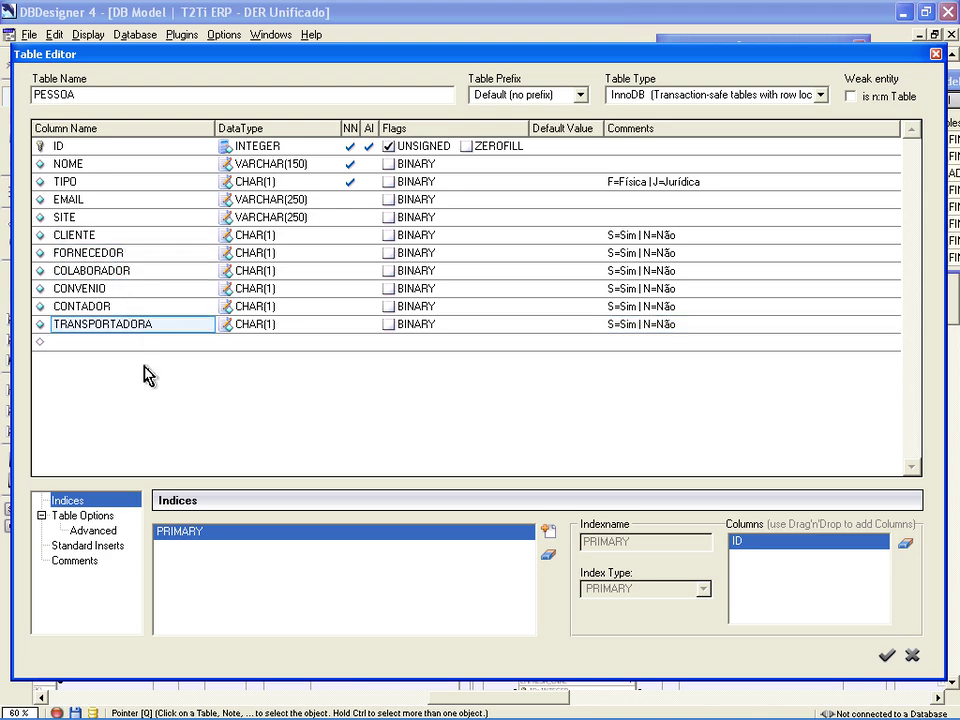
click(118, 307)
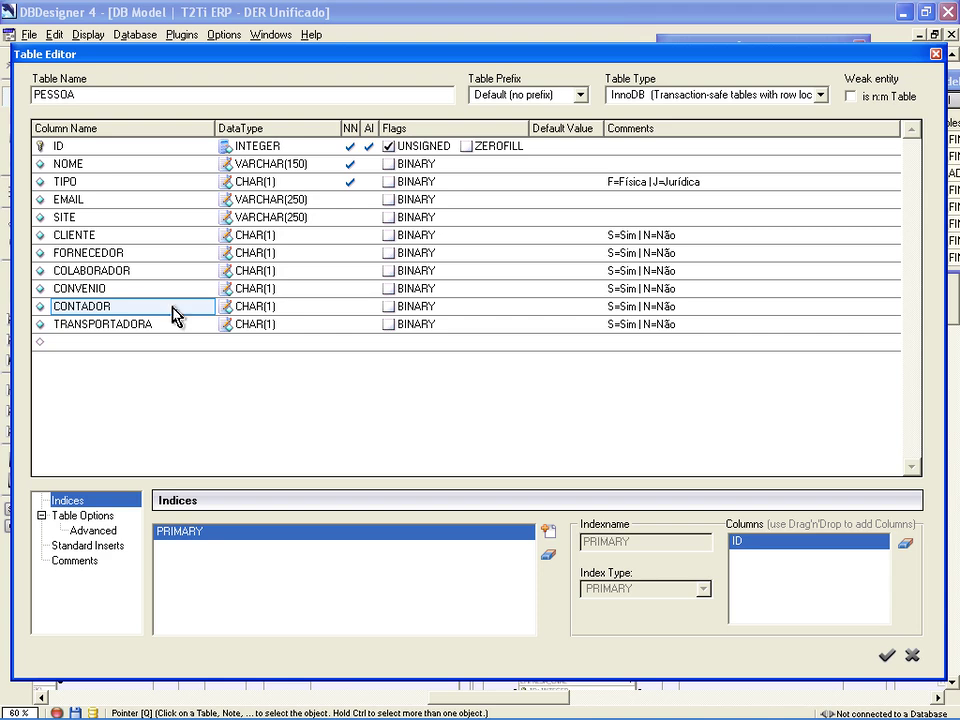
click(88, 165)
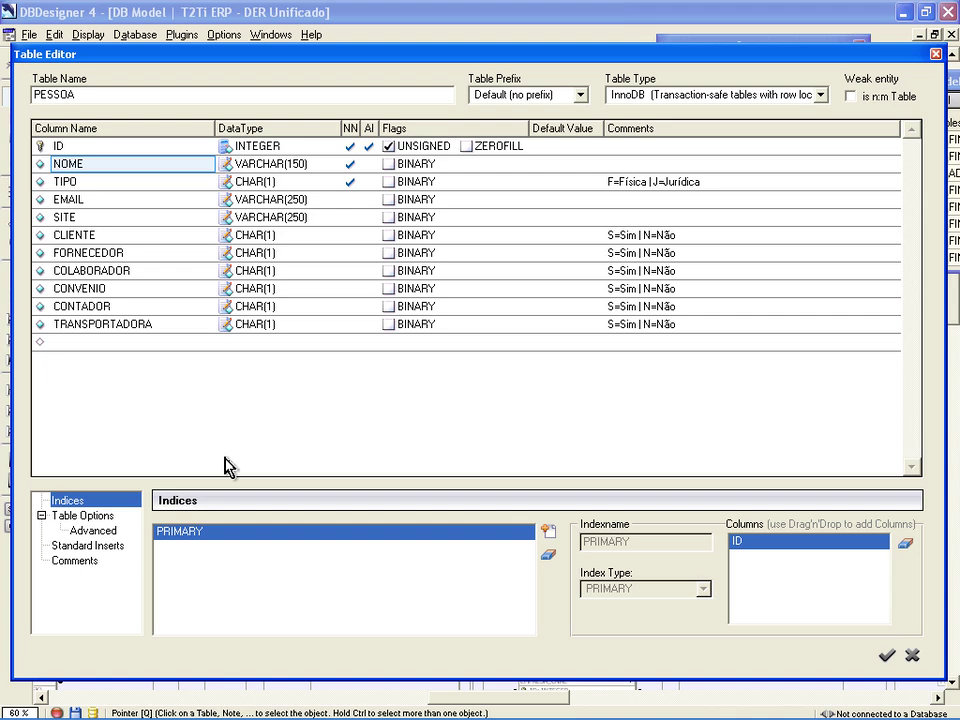
click(101, 307)
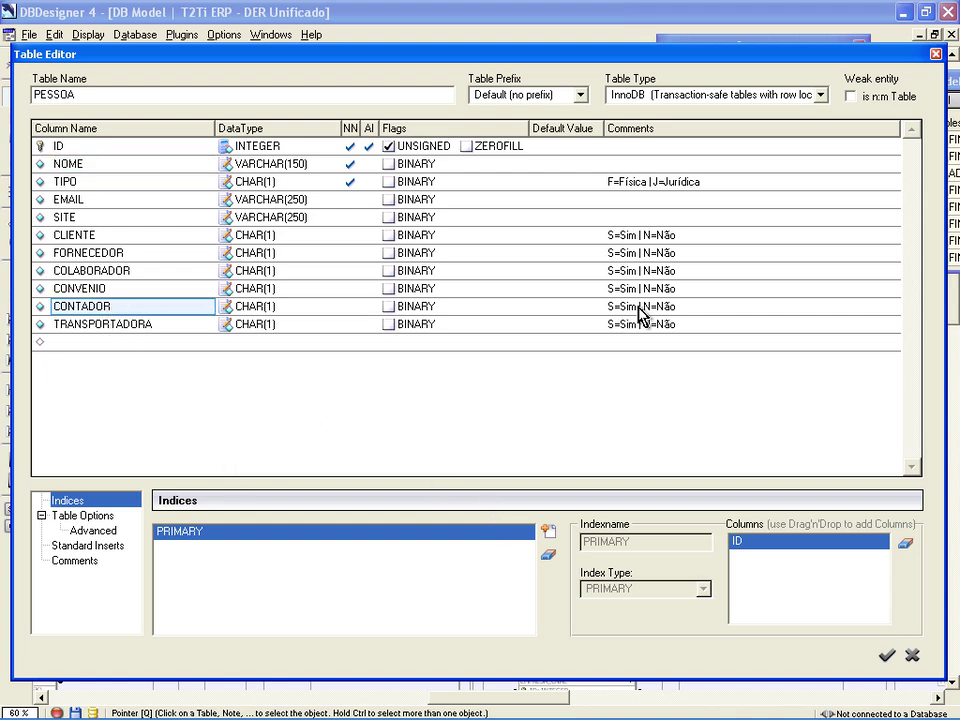
click(257, 312)
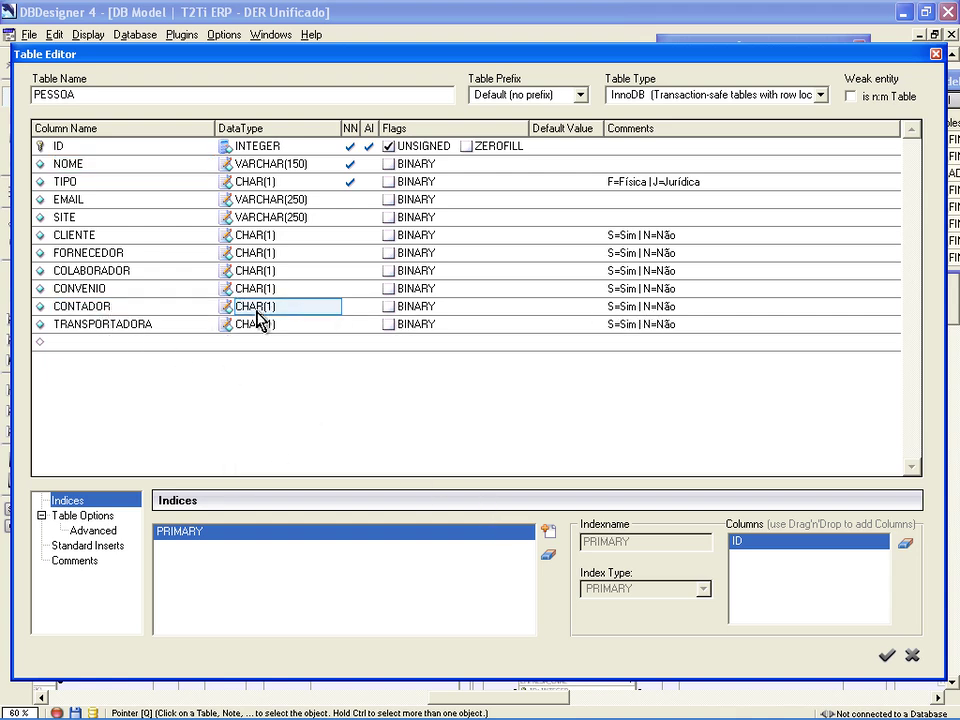
key(shift+Tab)
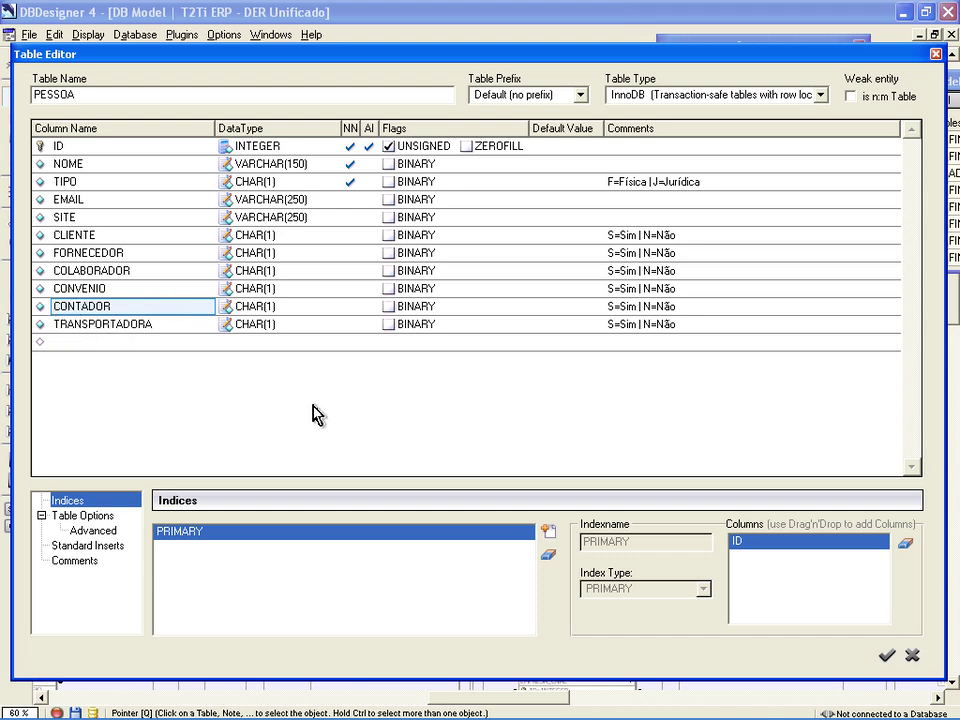
click(912, 655)
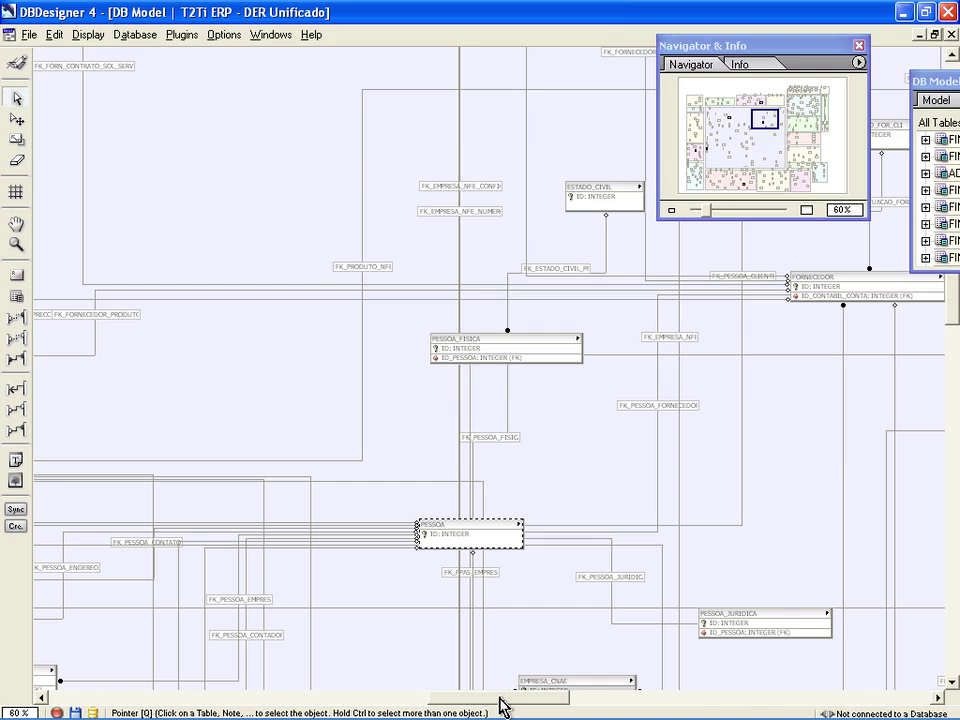
View the ENDERECO and CONTATO area of the diagram, and move the DB Model palette fully into view, enlarged to list more tables.
drag(503, 706, 377, 703)
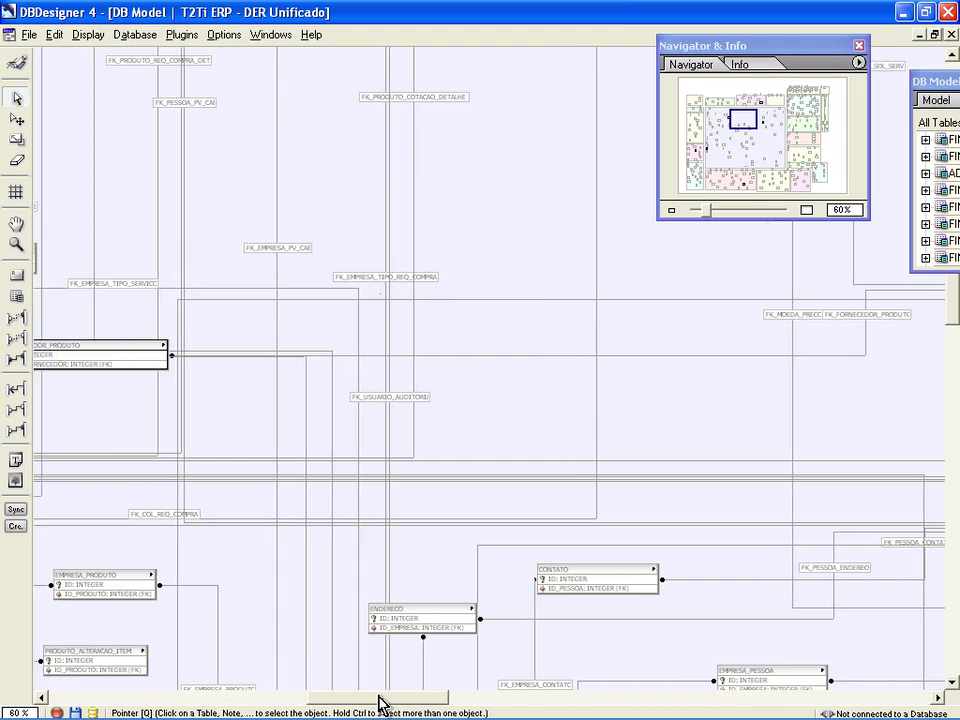
scroll(398, 658, down, 3)
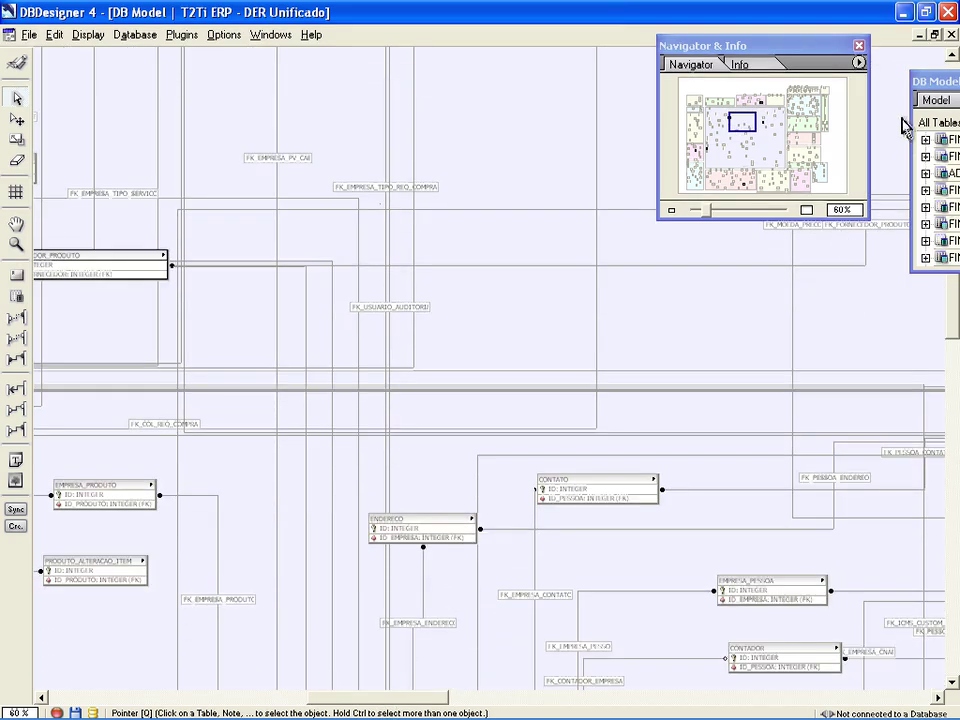
drag(925, 82, 755, 164)
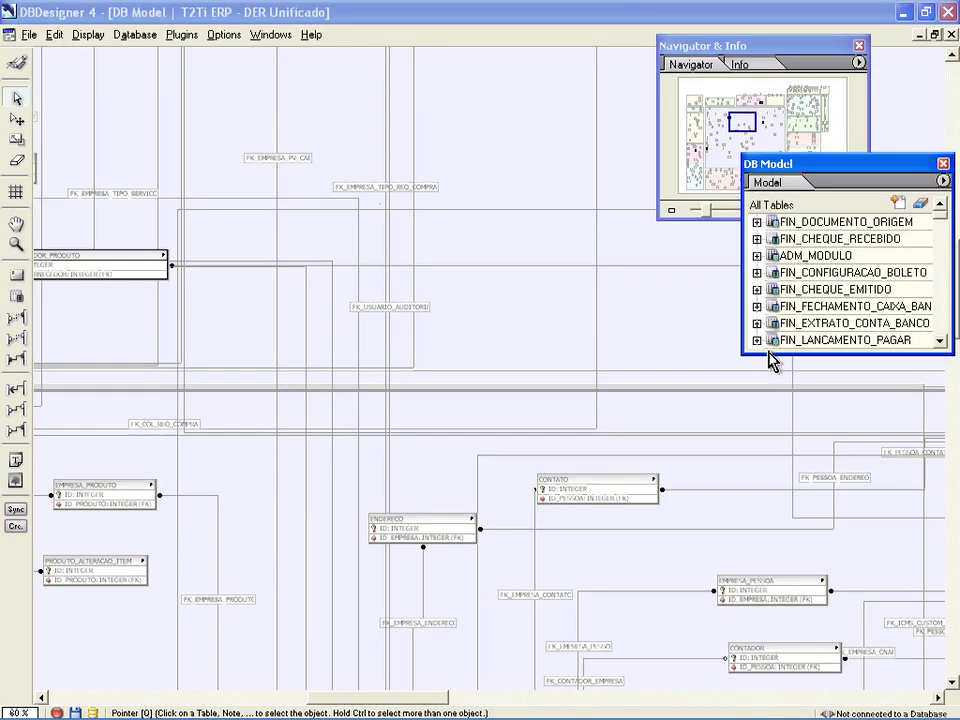
drag(758, 354, 758, 645)
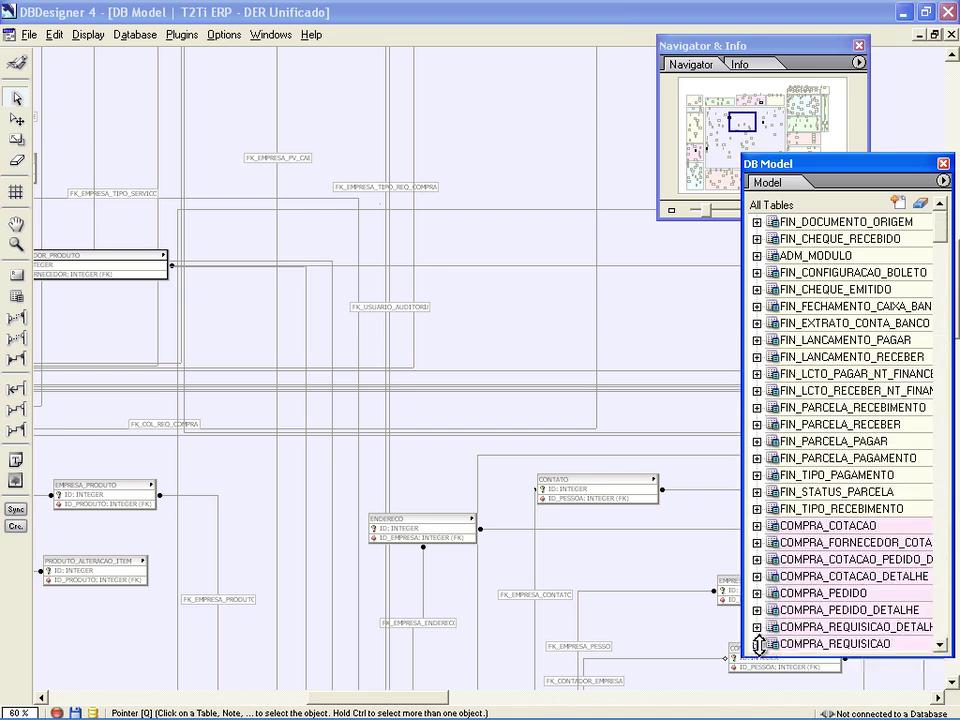
Order the tables in the DB Model list by name.
drag(936, 240, 945, 255)
right_click(782, 301)
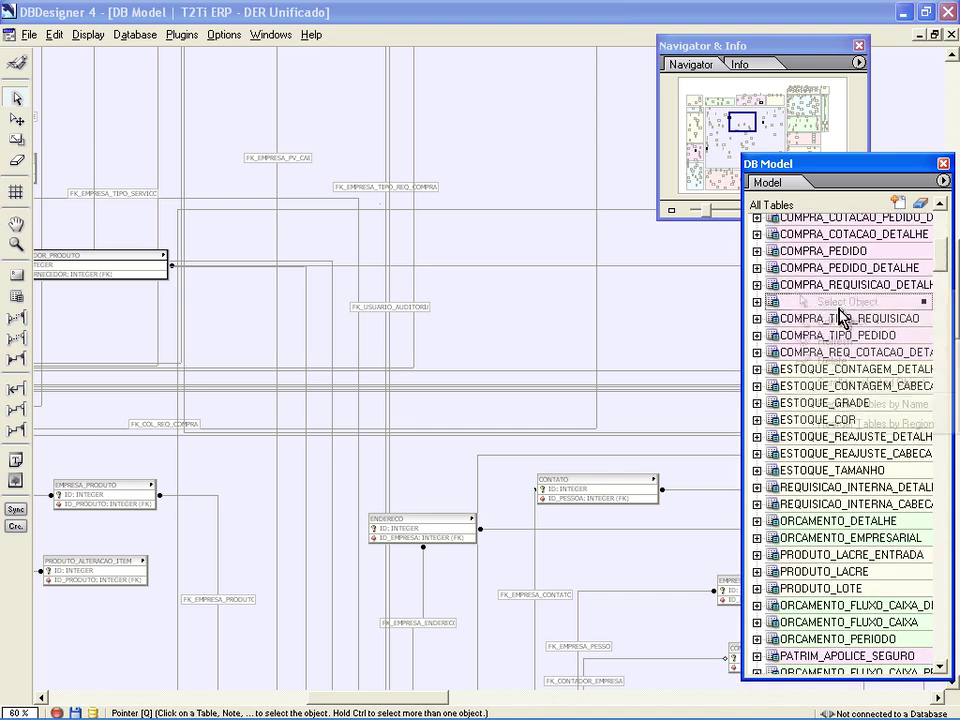
click(838, 420)
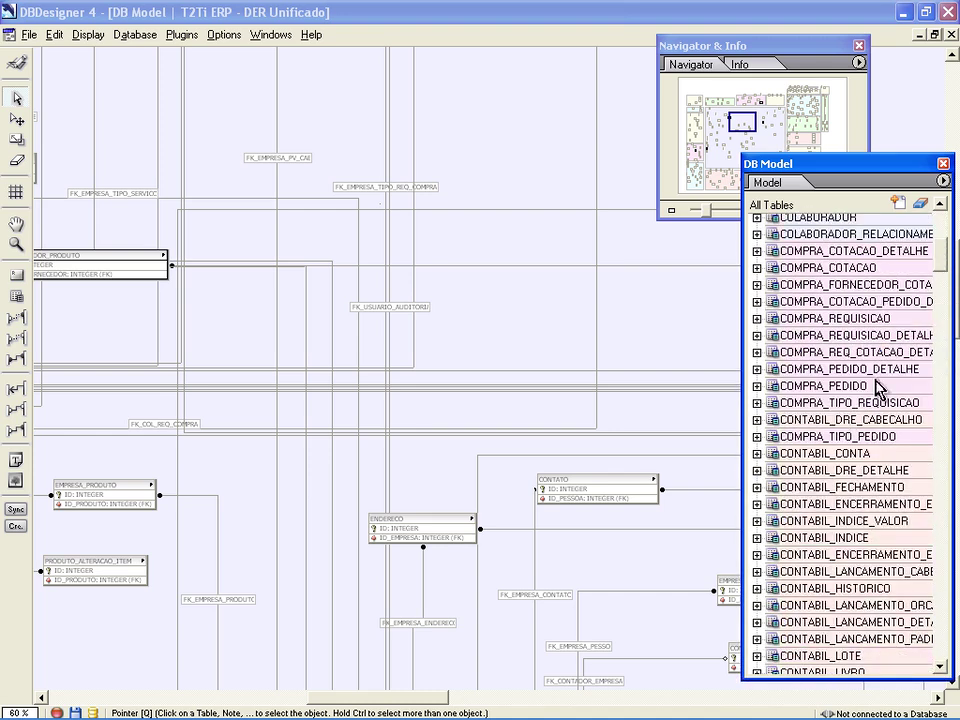
Find the CONTADOR table in the DB Model list.
scroll(879, 272, up, 3)
scroll(843, 360, up, 3)
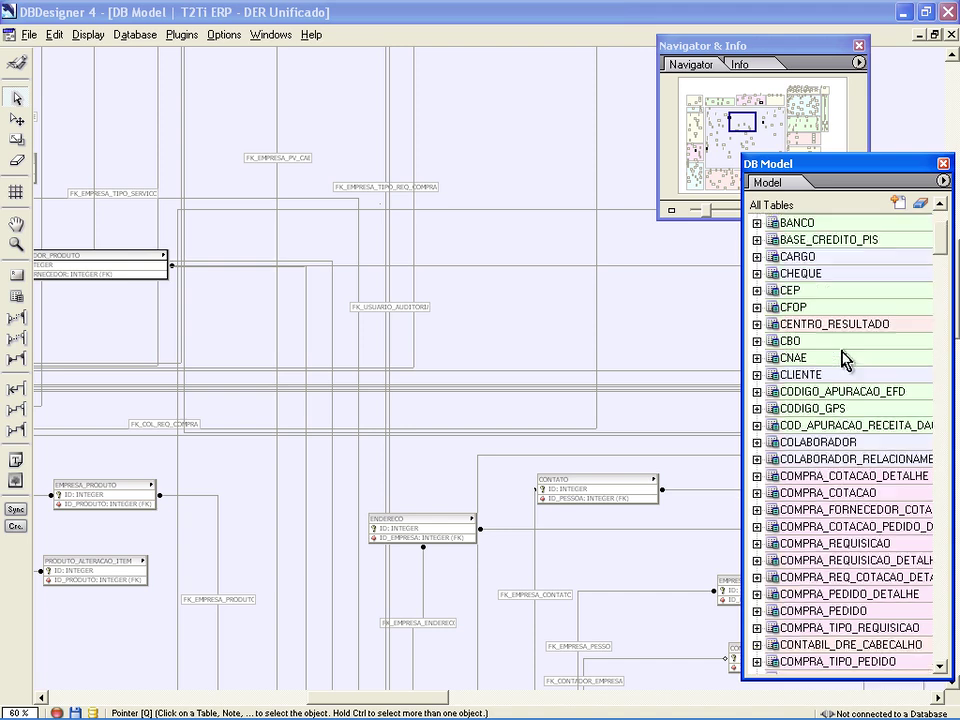
scroll(843, 360, up, 1)
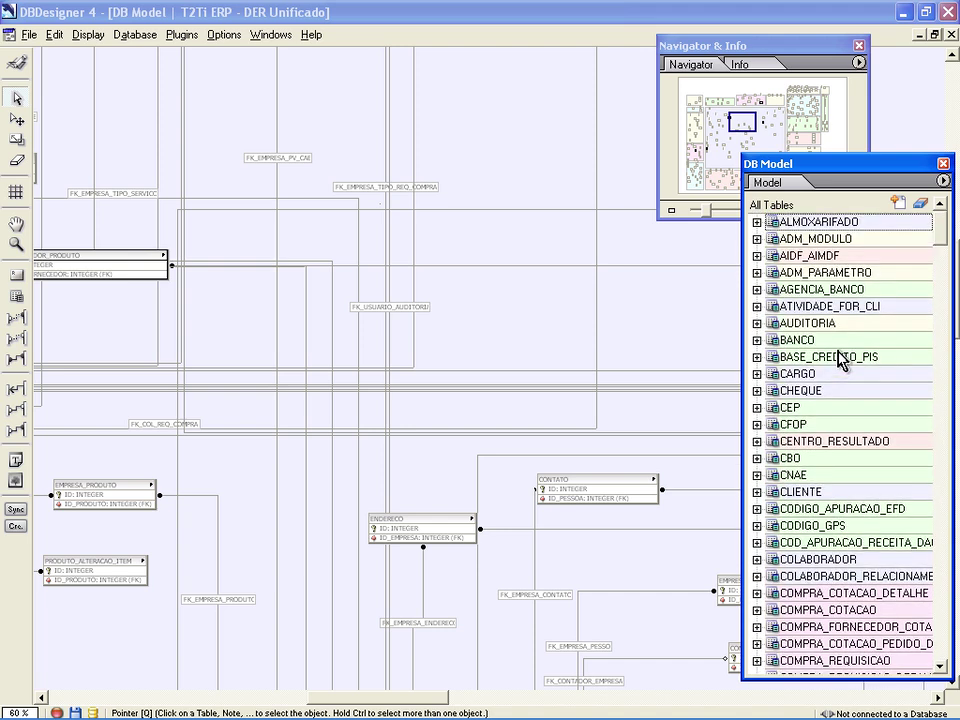
scroll(843, 360, down, 1)
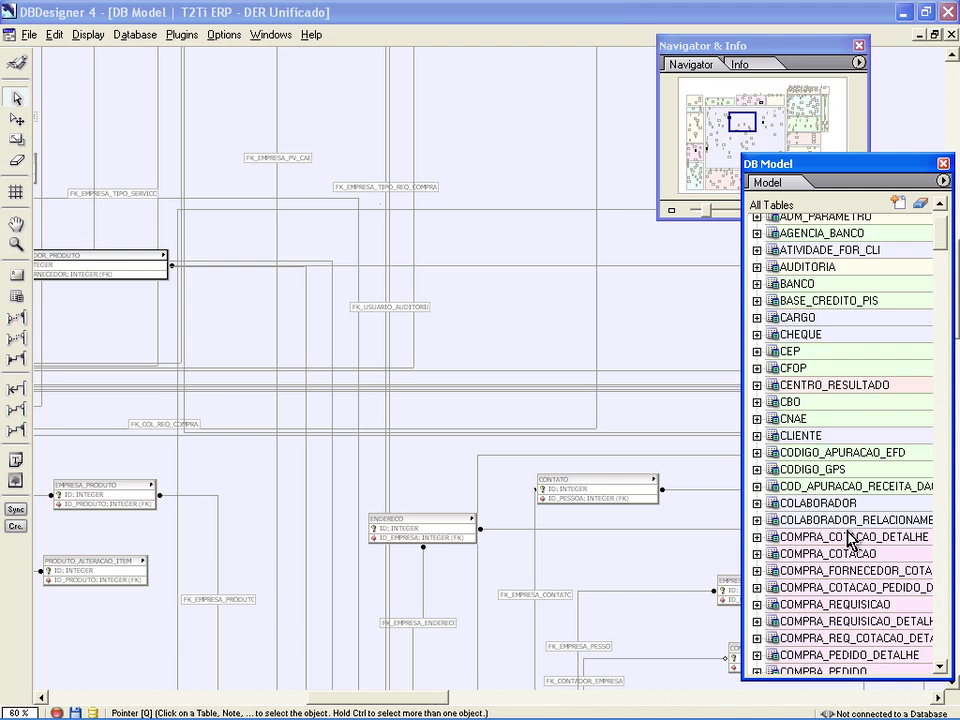
scroll(848, 540, down, 8)
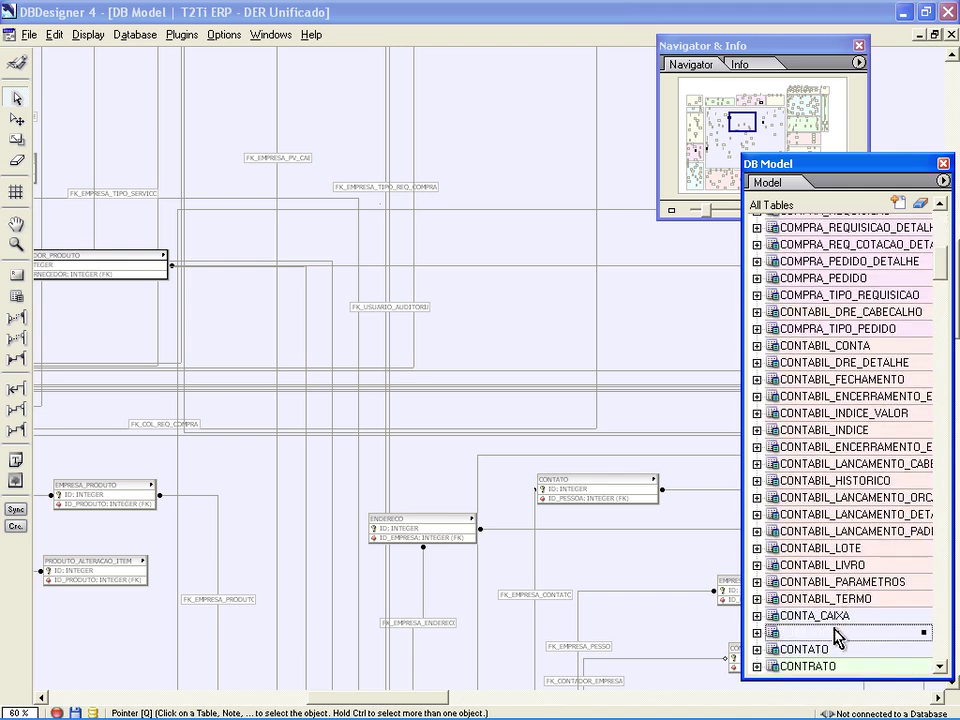
Review the columns of the CONTADOR table and close its definition without applying changes.
double_click(837, 636)
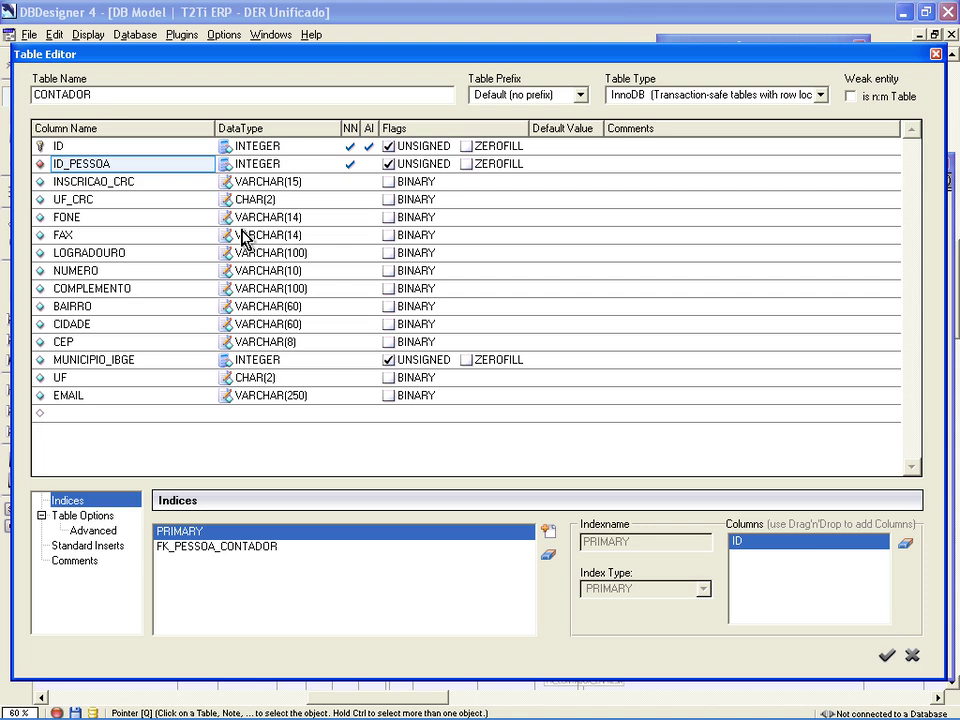
click(906, 658)
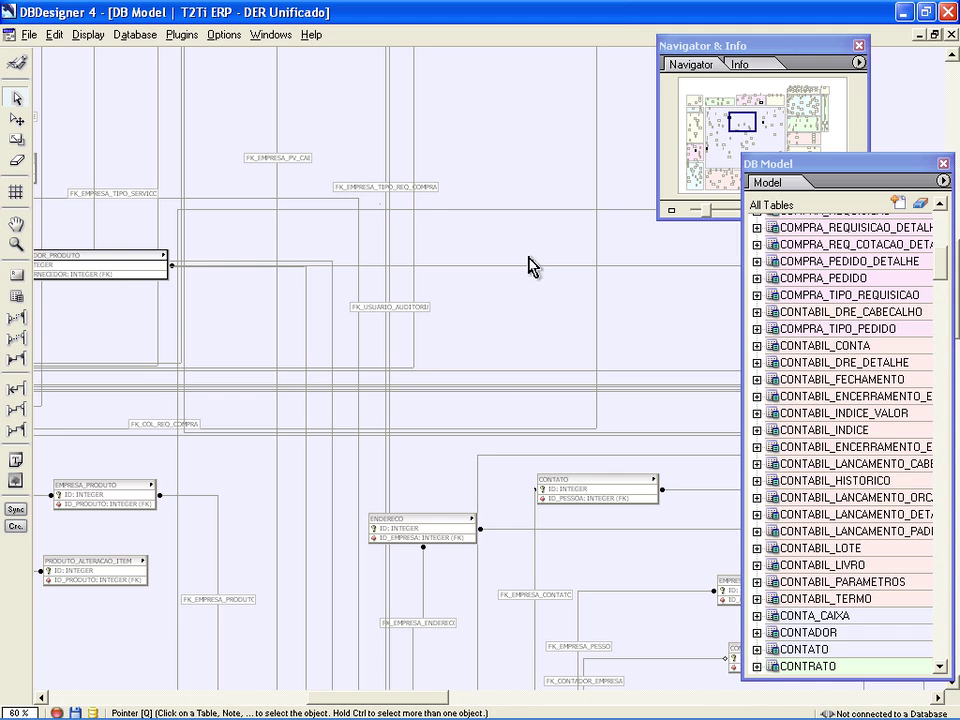
Switch to the T2Ti ERP application and set Colaborador to Não in the TESTE PESSOA FISICA record.
key(alt+Tab)
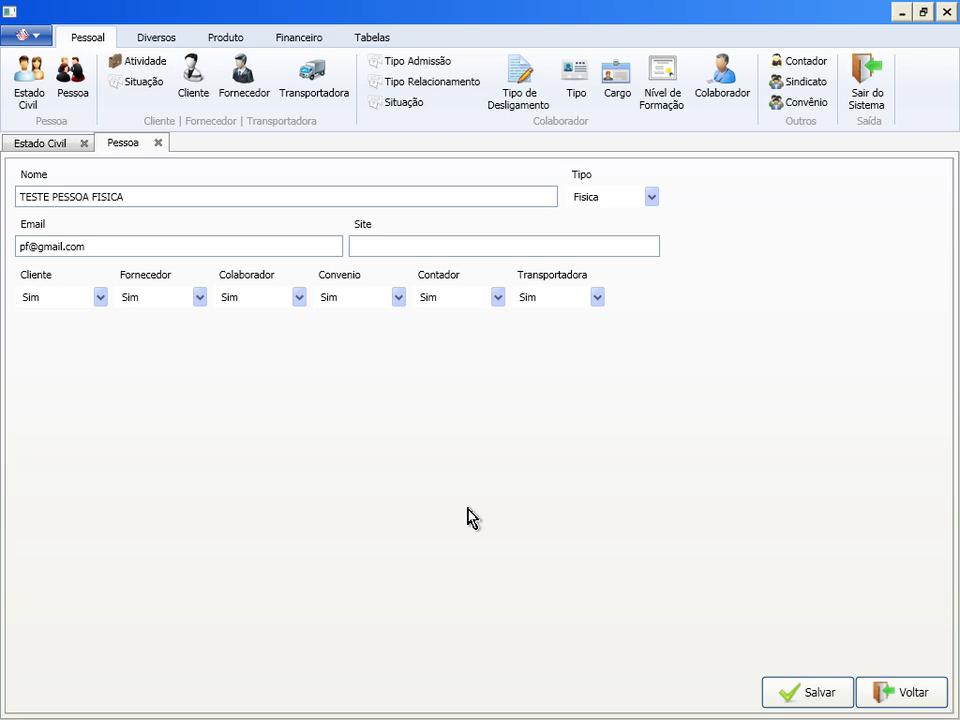
click(148, 297)
click(146, 319)
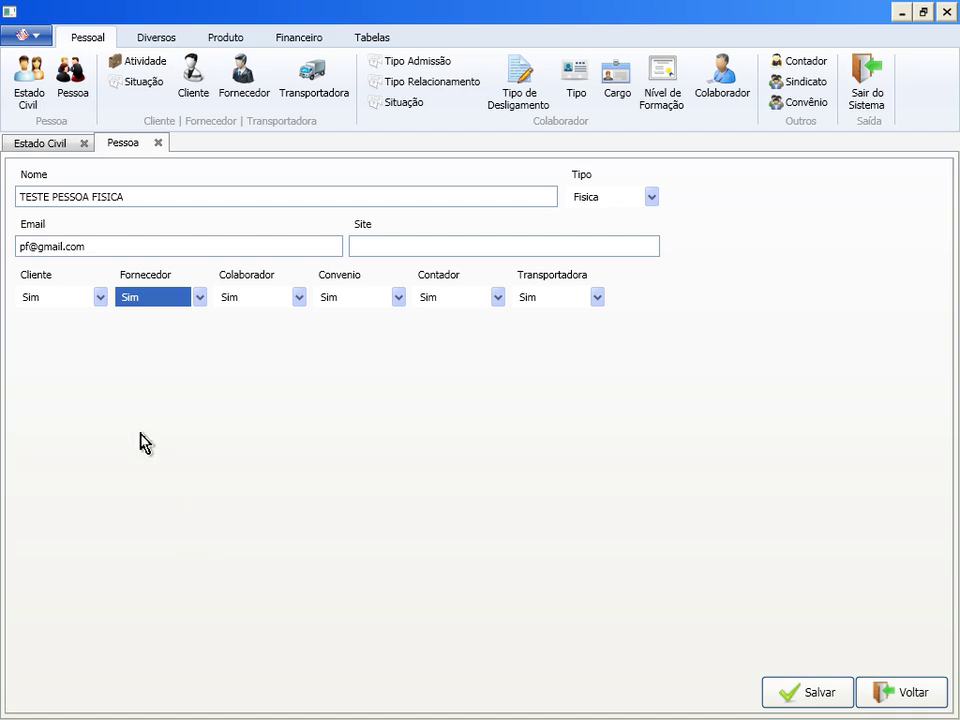
click(242, 298)
click(244, 328)
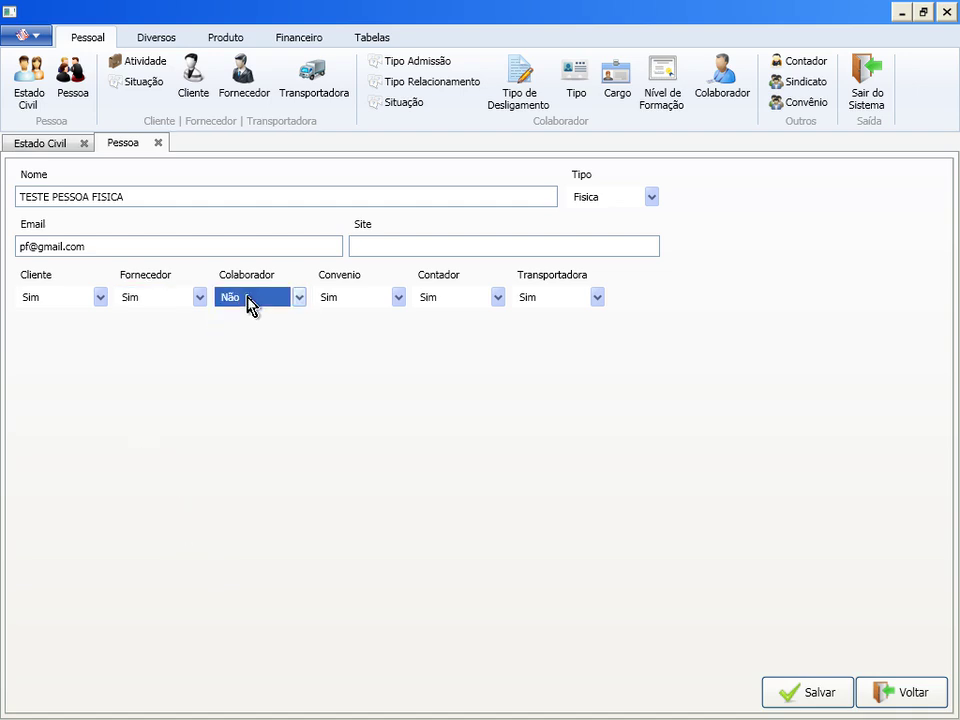
Set Fornecedor to Não for TESTE PESSOA FISICA and go back to the Pessoa list without saving.
click(164, 297)
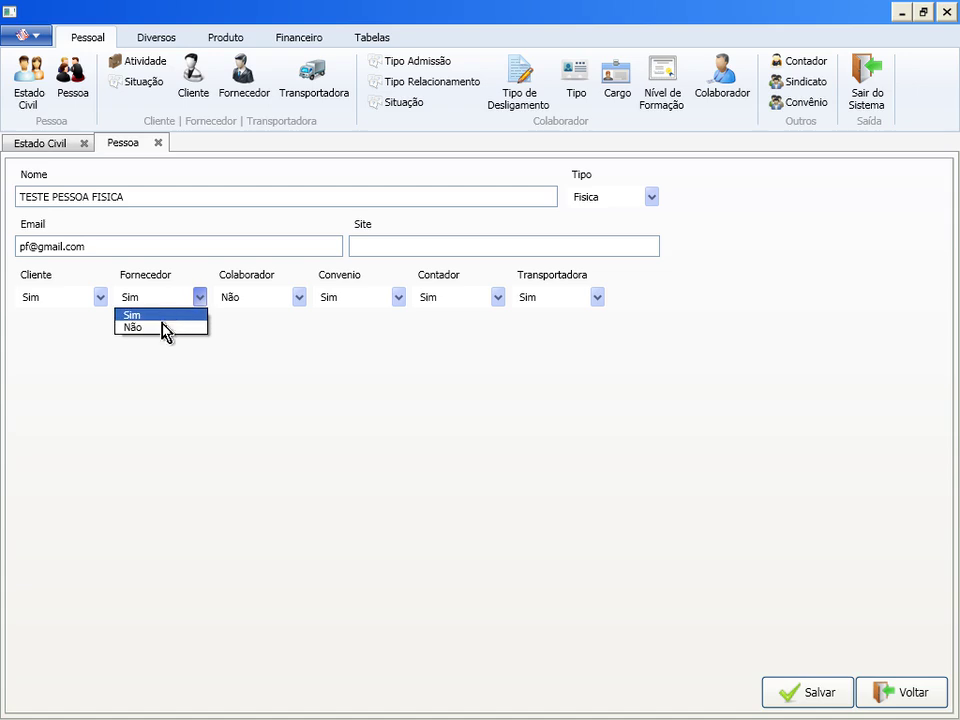
click(164, 325)
click(162, 299)
click(150, 314)
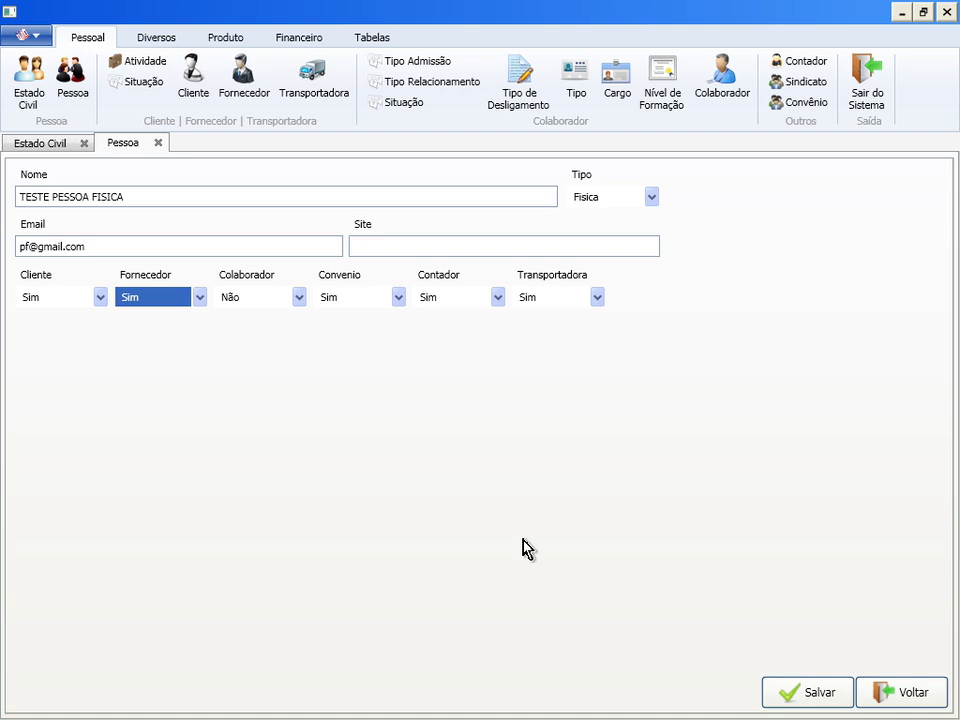
click(168, 299)
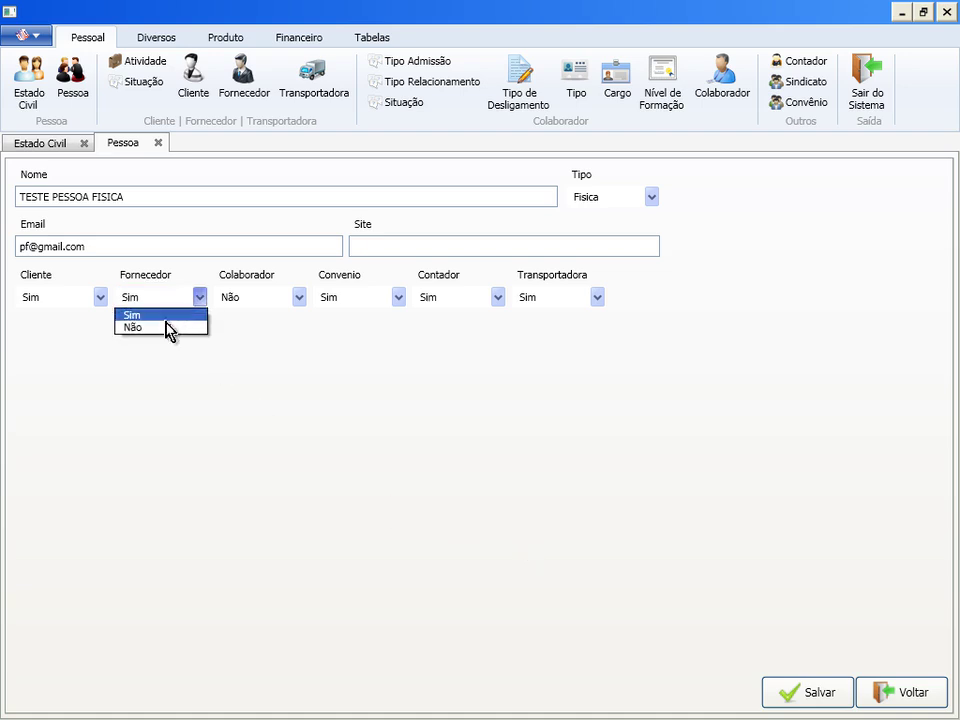
click(168, 328)
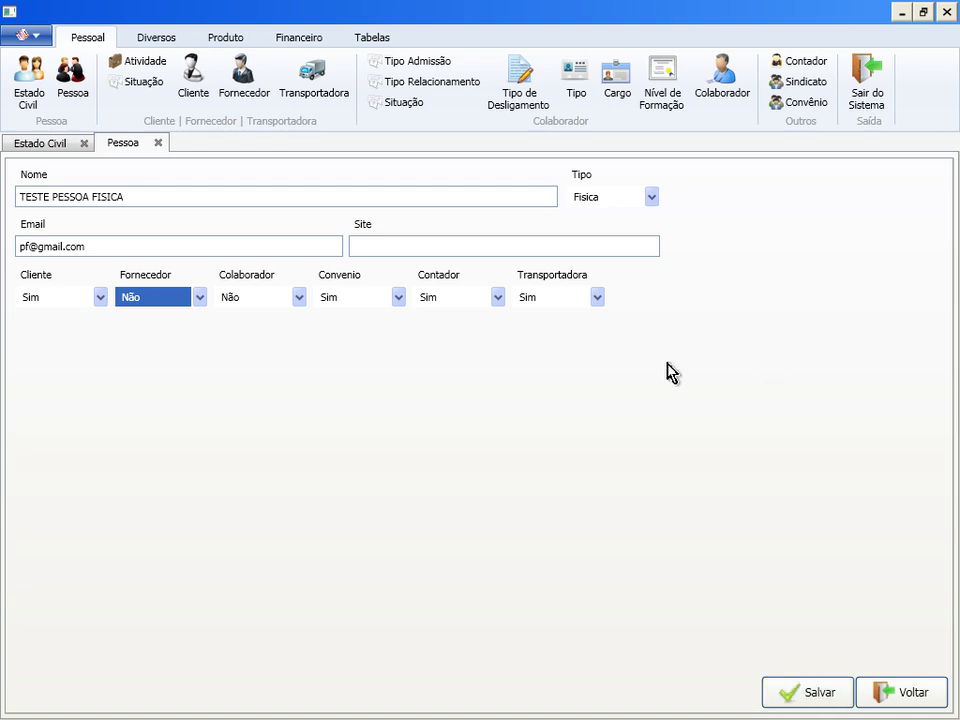
click(861, 690)
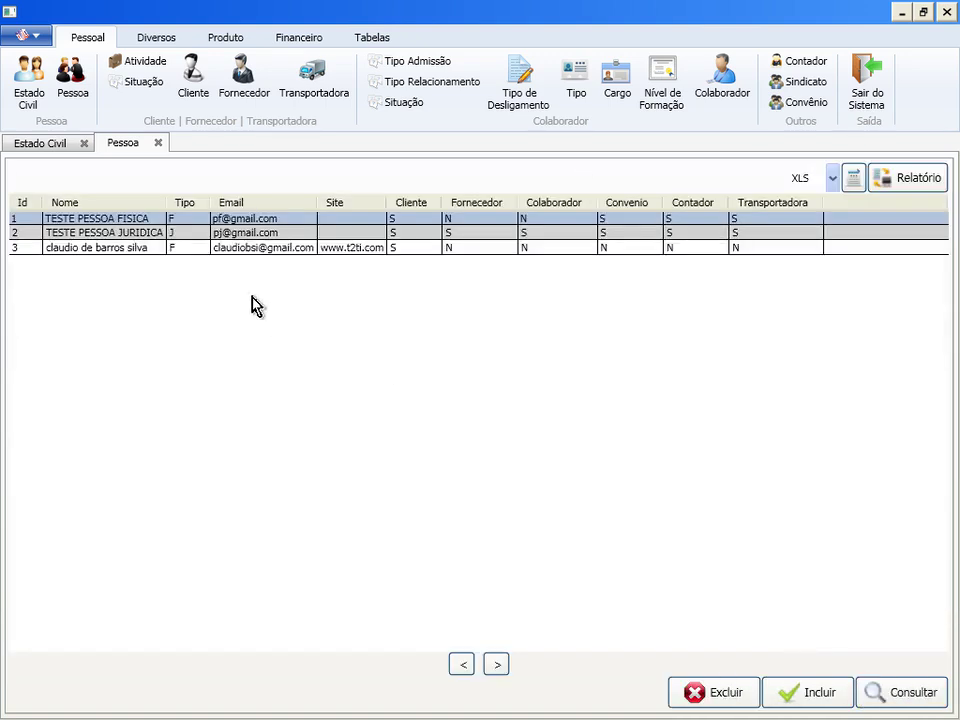
View the registered Atividade and Situação entries for Cliente/Fornecedor, including the NORMAL situation.
click(137, 64)
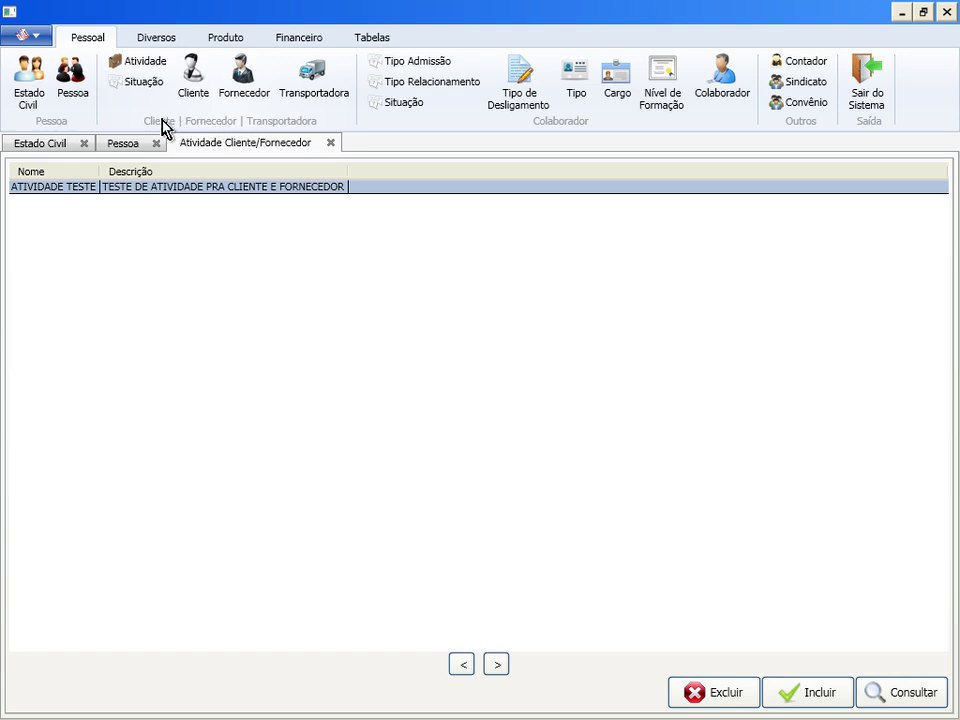
click(140, 82)
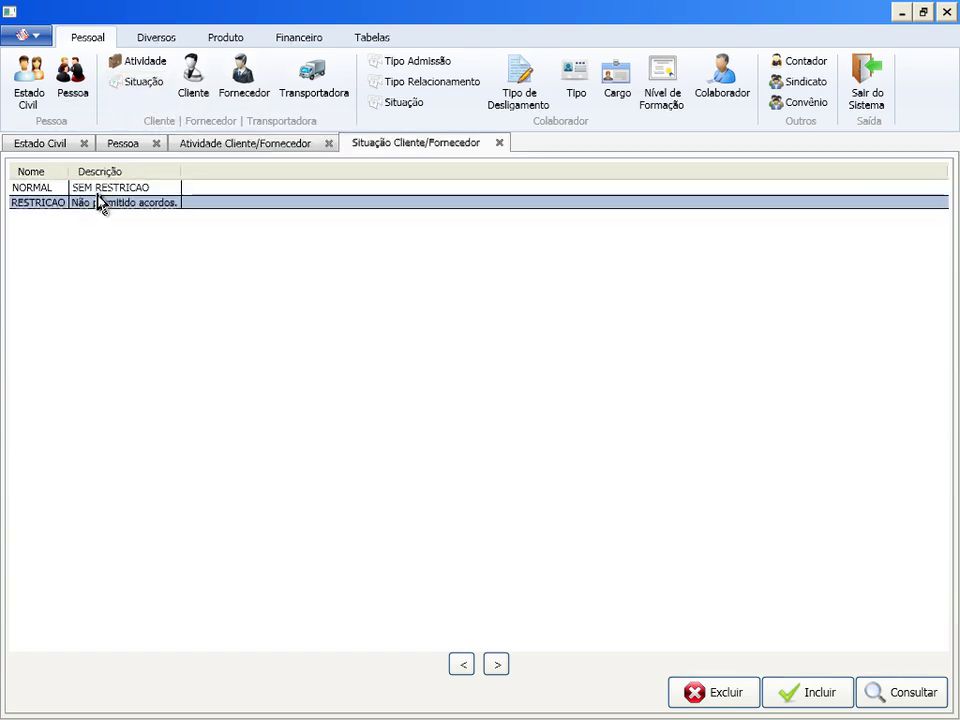
click(97, 188)
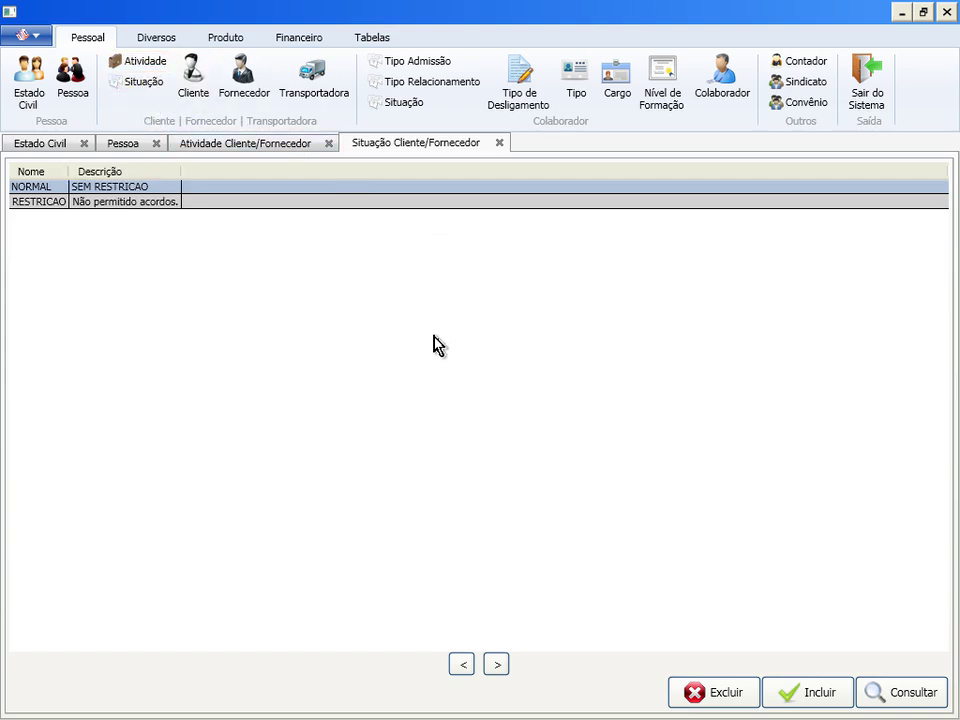
Switch to DBDesigner, locate the SITUACAO_FOR_CLI table near CLIENTE, read its comments, and close its definition without applying changes.
key(alt+Tab)
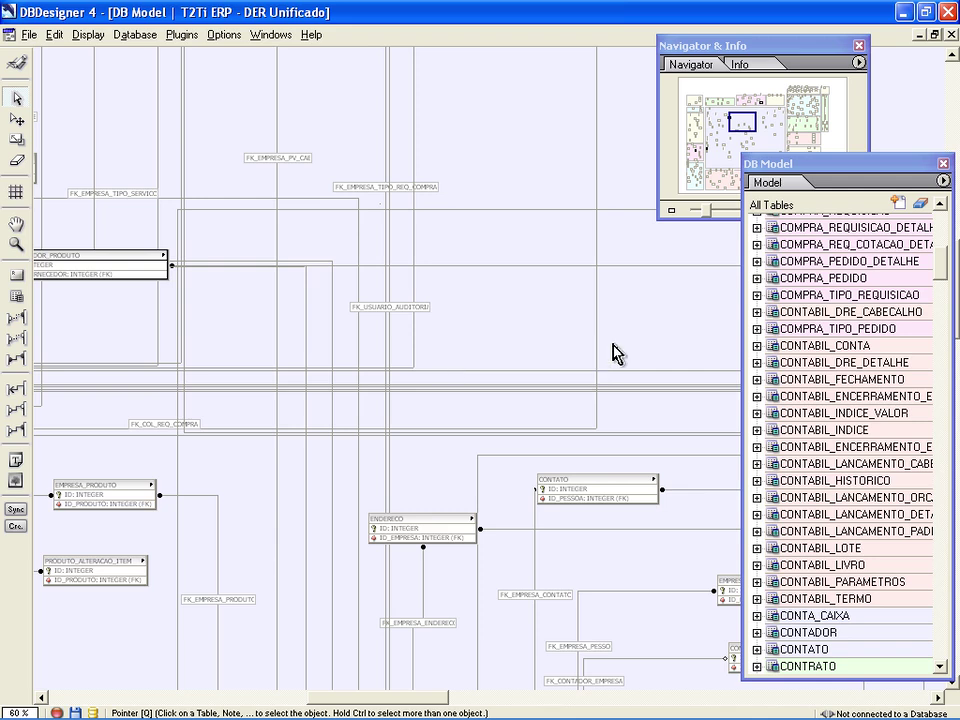
scroll(615, 350, up, 5)
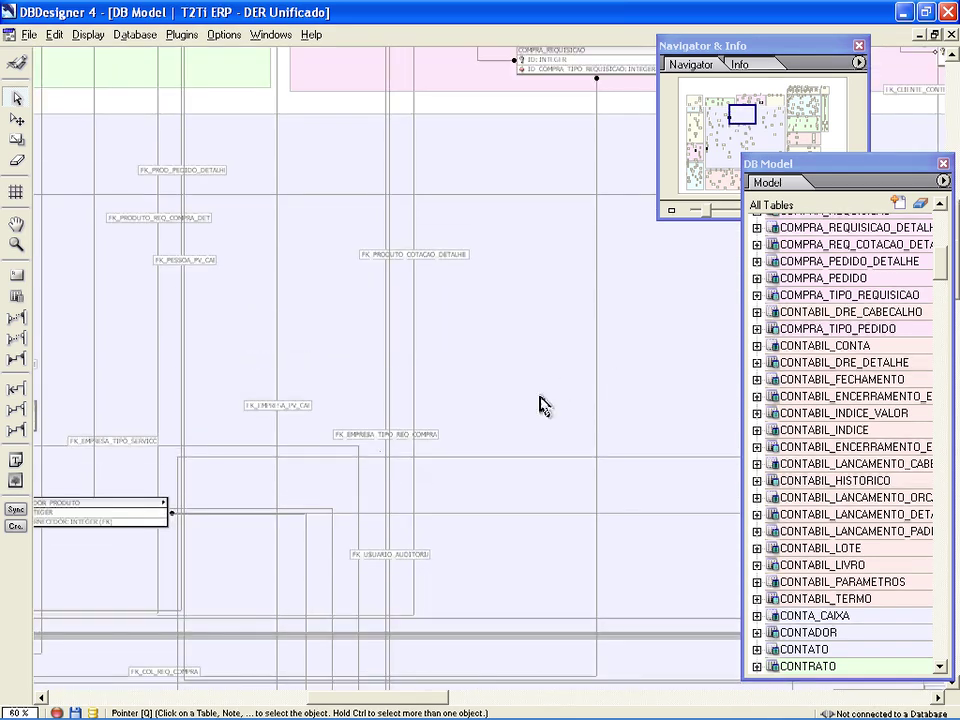
drag(422, 700, 380, 703)
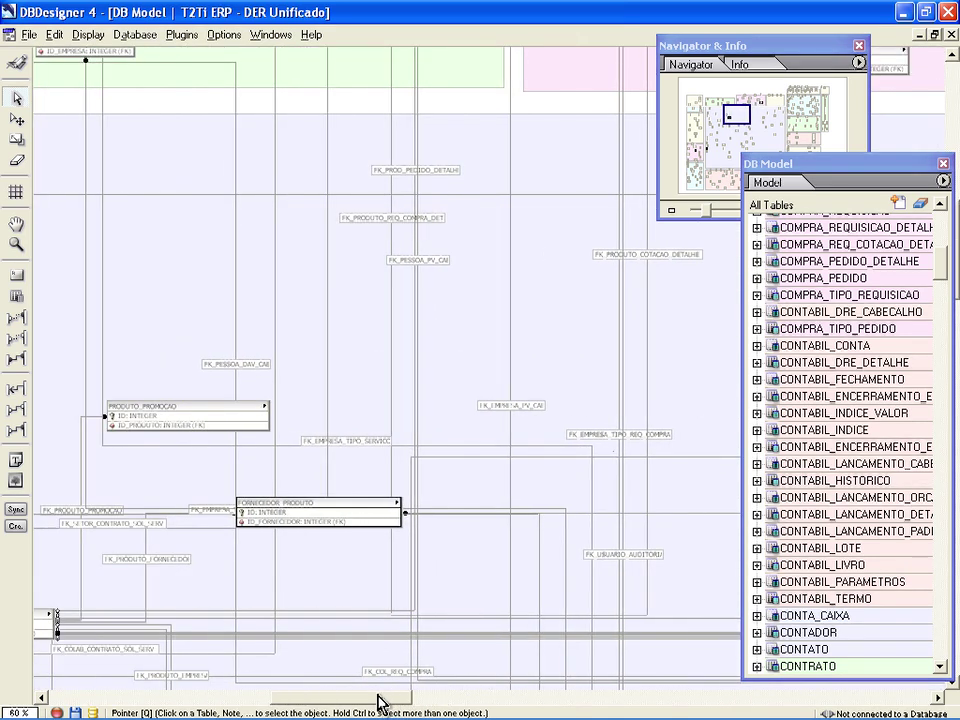
click(781, 120)
double_click(388, 306)
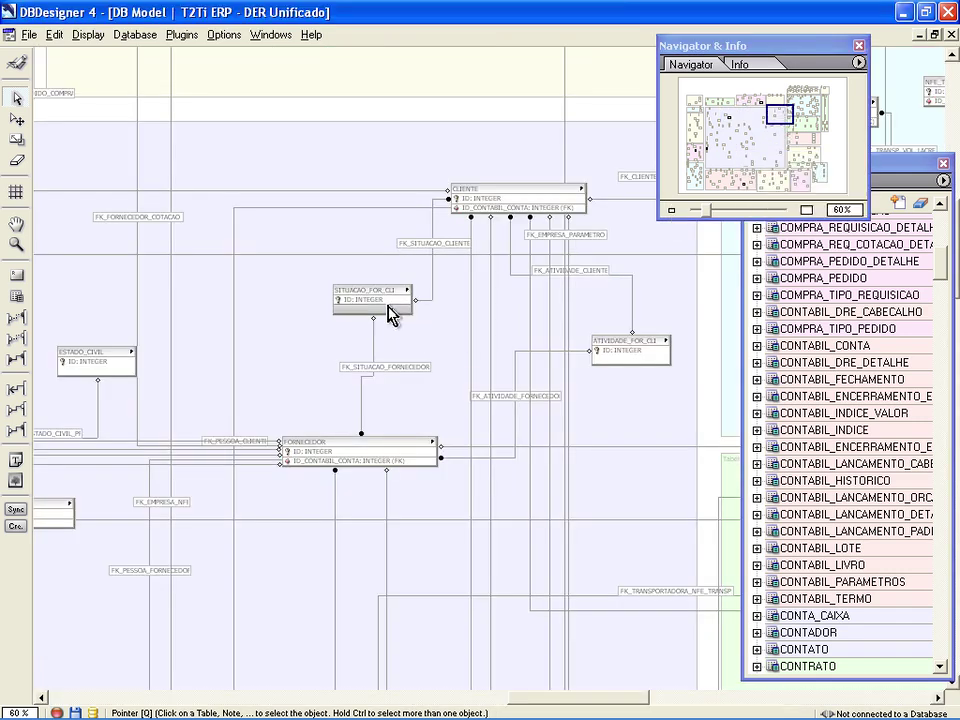
click(90, 562)
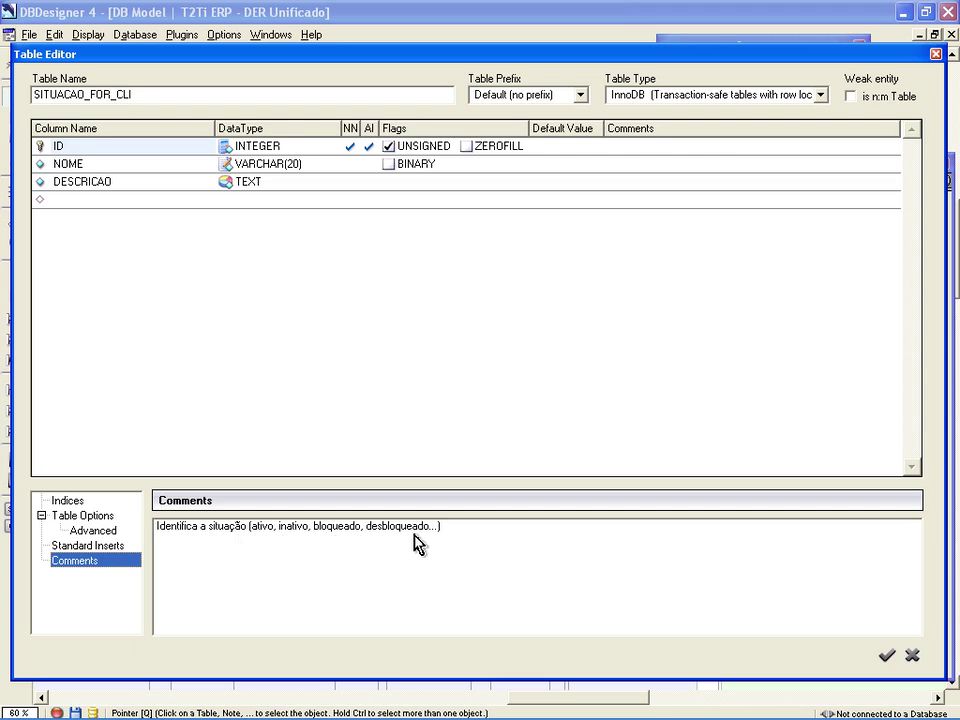
click(912, 659)
Switch back to the T2Ti ERP application, review the first Cliente record's details, and return to the client list.
key(alt+Tab)
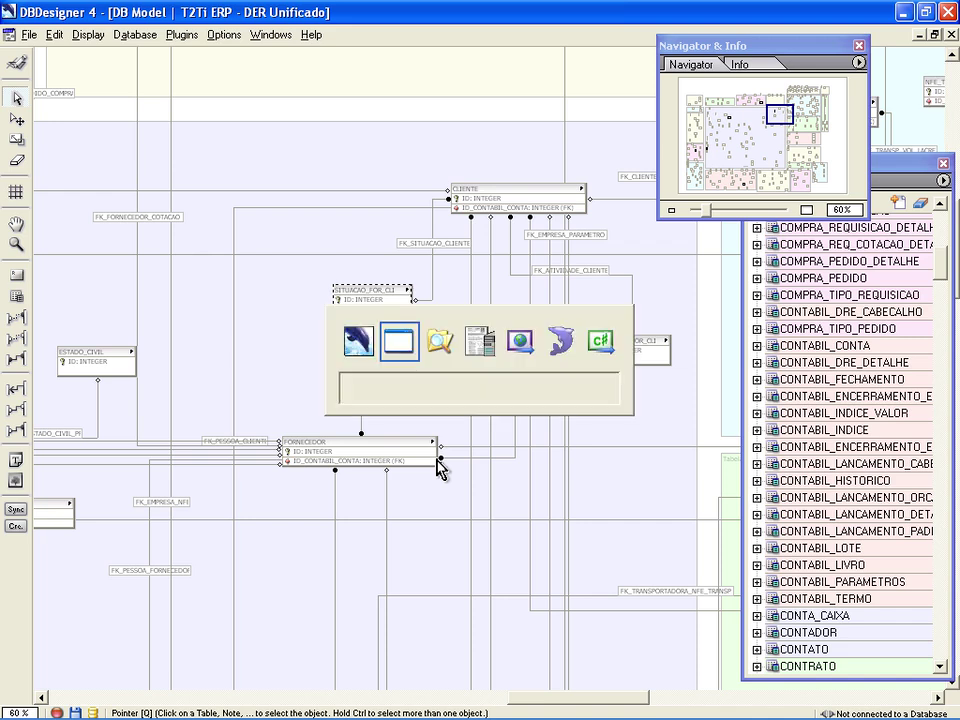
click(211, 92)
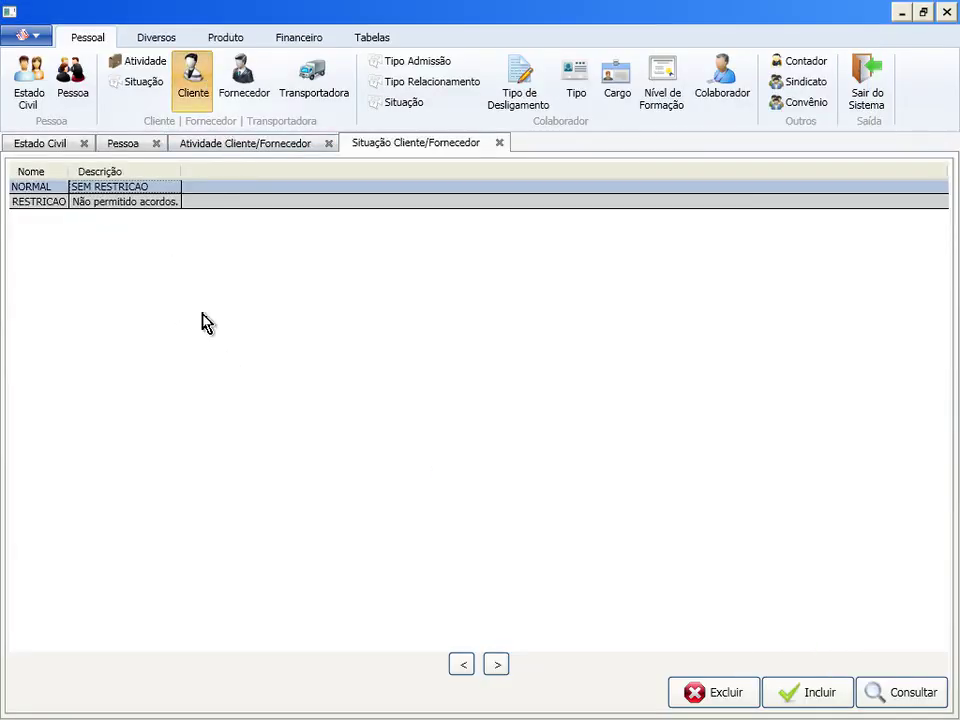
click(535, 222)
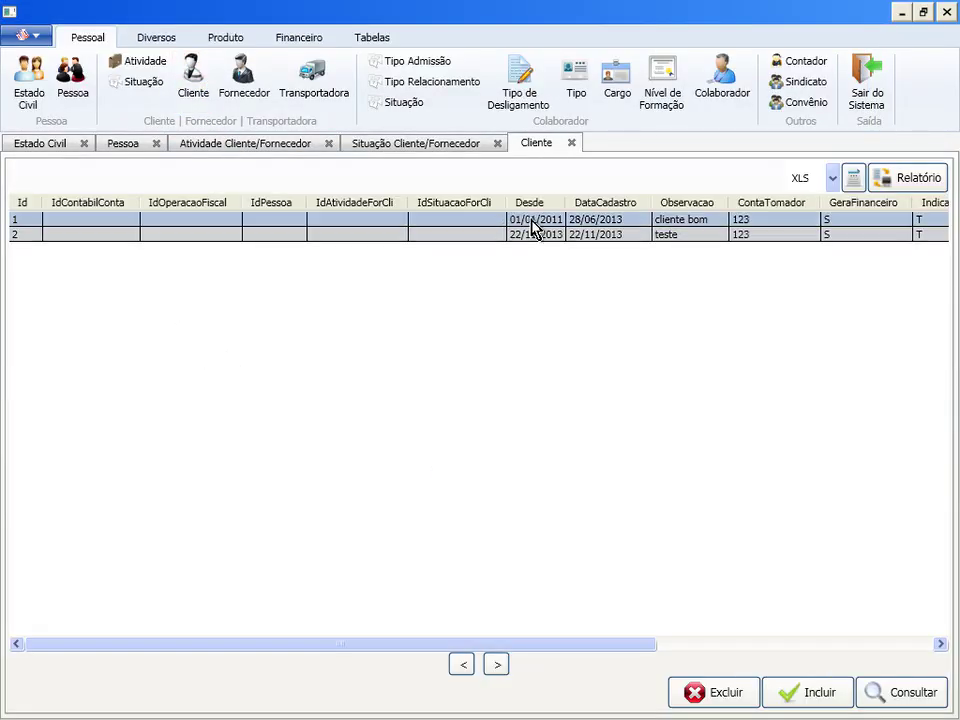
click(866, 690)
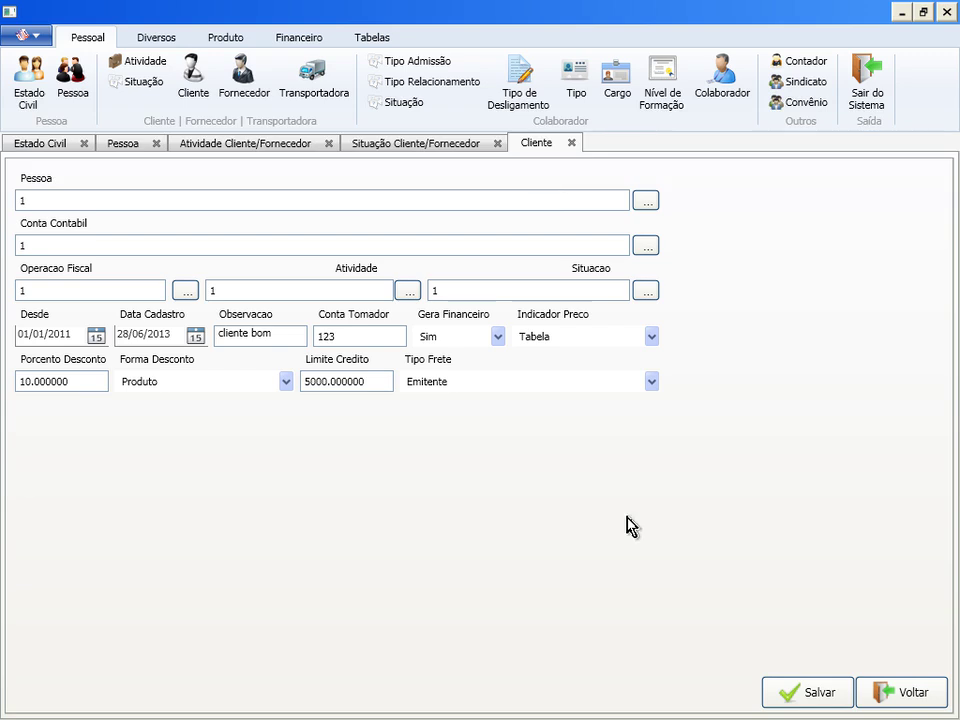
click(893, 690)
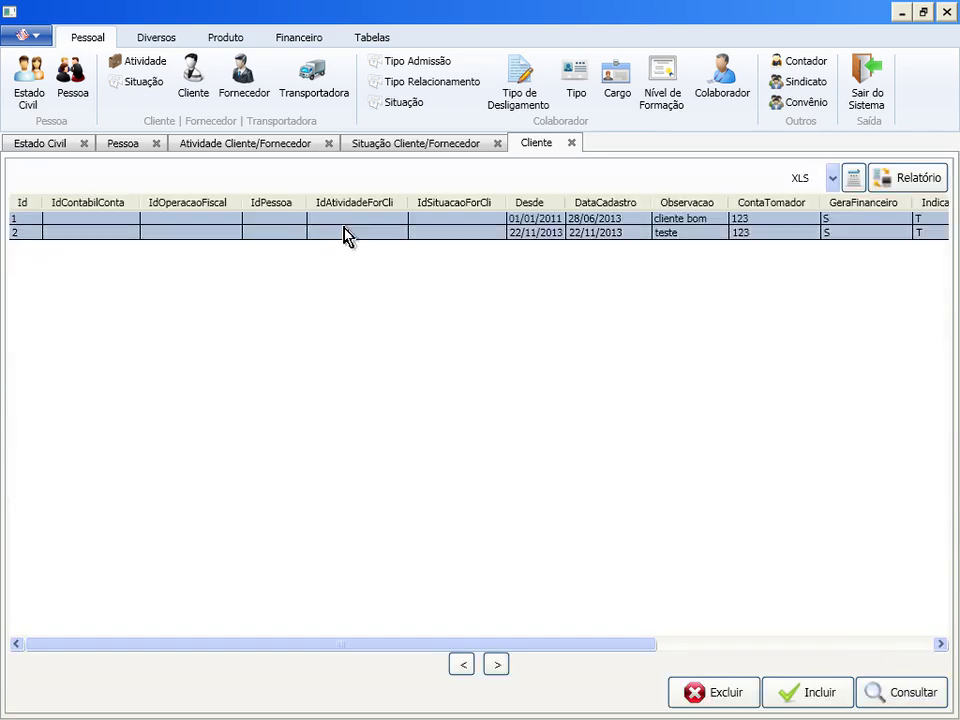
Review the details of a Fornecedor record and return to the supplier list without saving.
click(240, 85)
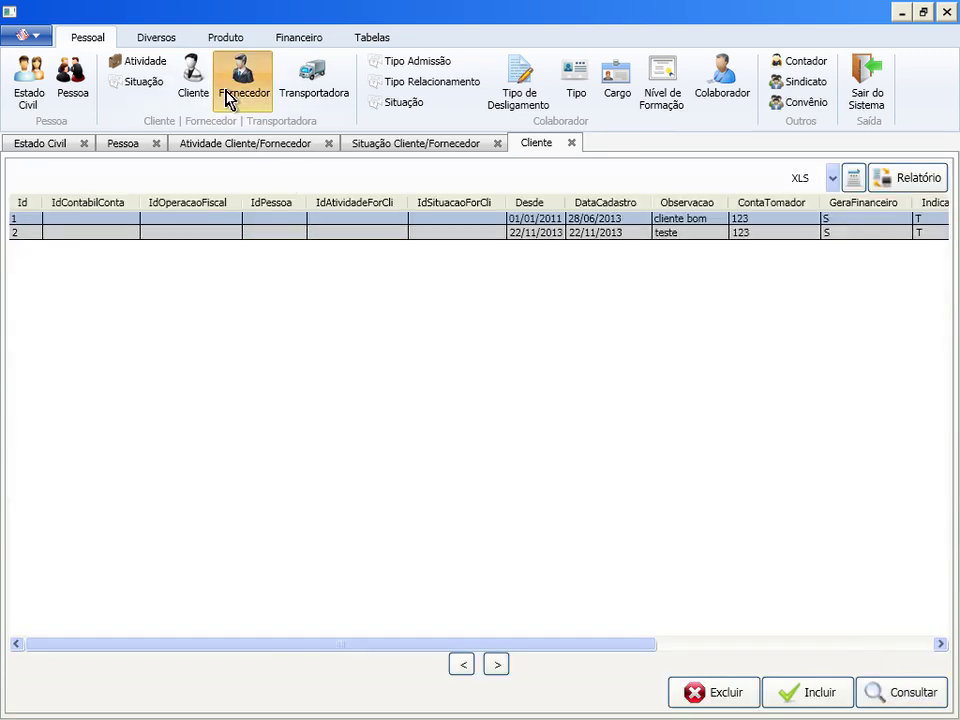
click(830, 692)
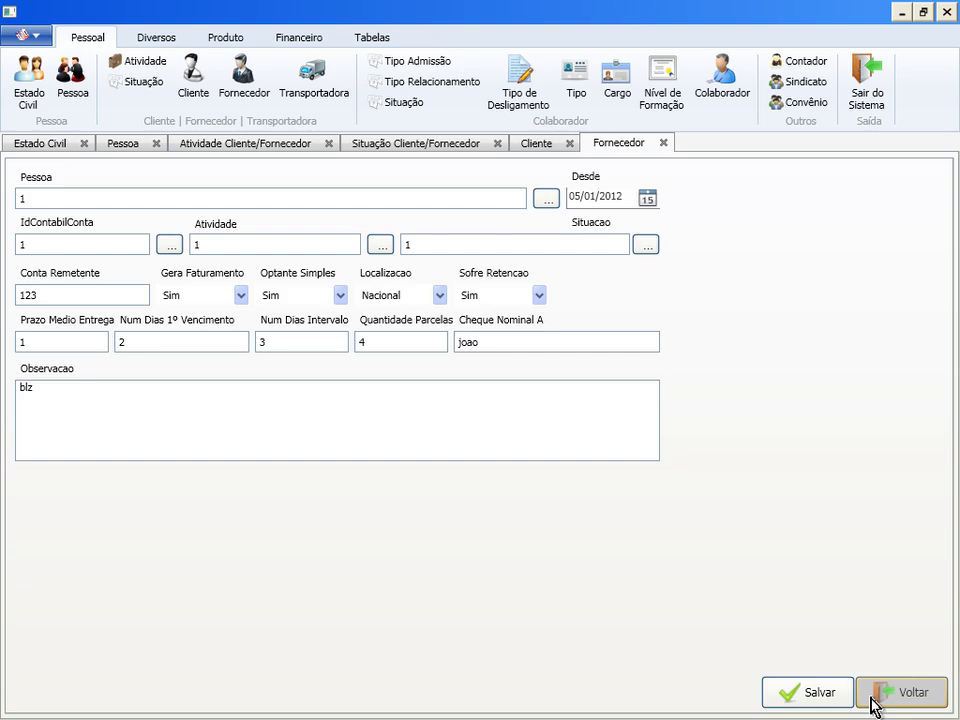
click(873, 700)
Review the details of the Transportadora record and return to its list without saving.
click(311, 88)
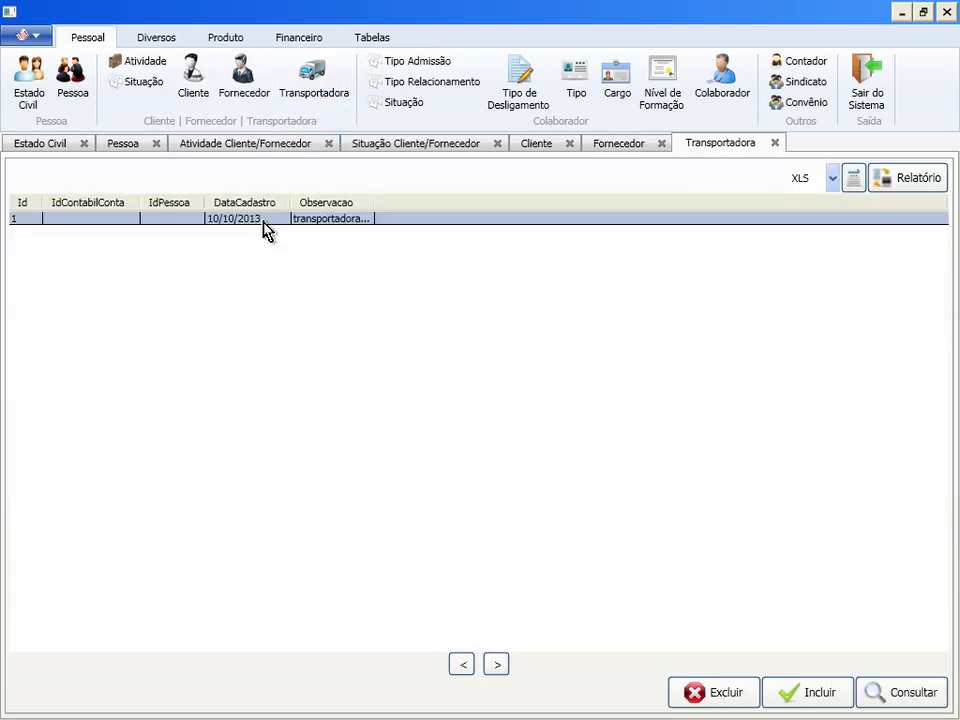
click(884, 698)
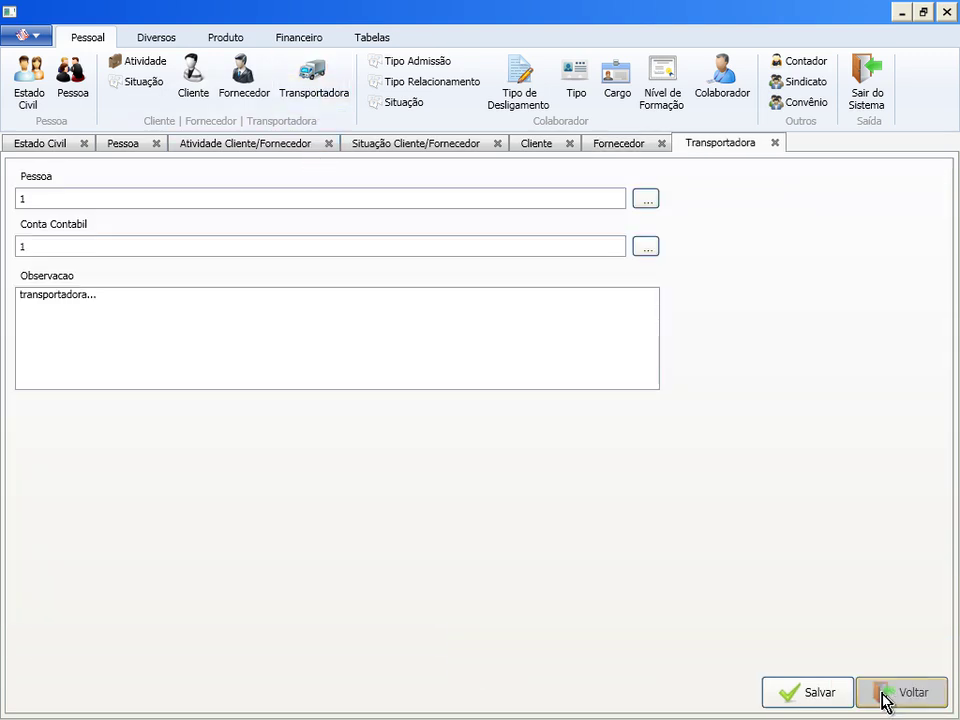
click(884, 698)
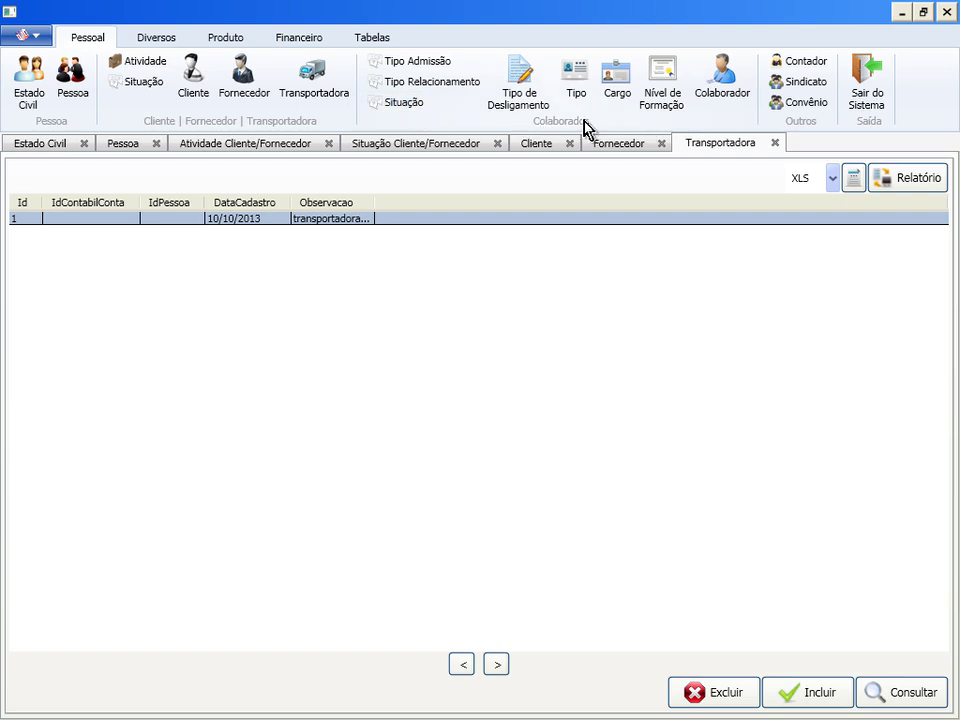
View the Tipo Admissão, Tipo Relacionamento and Situação lists of the Colaborador registrations.
click(421, 66)
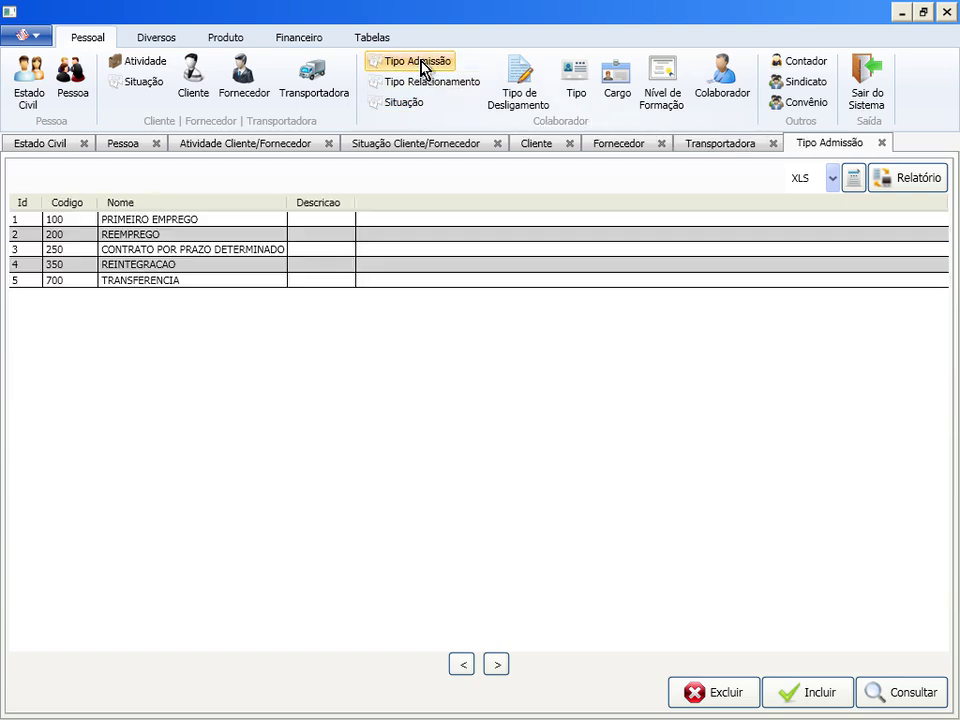
click(418, 84)
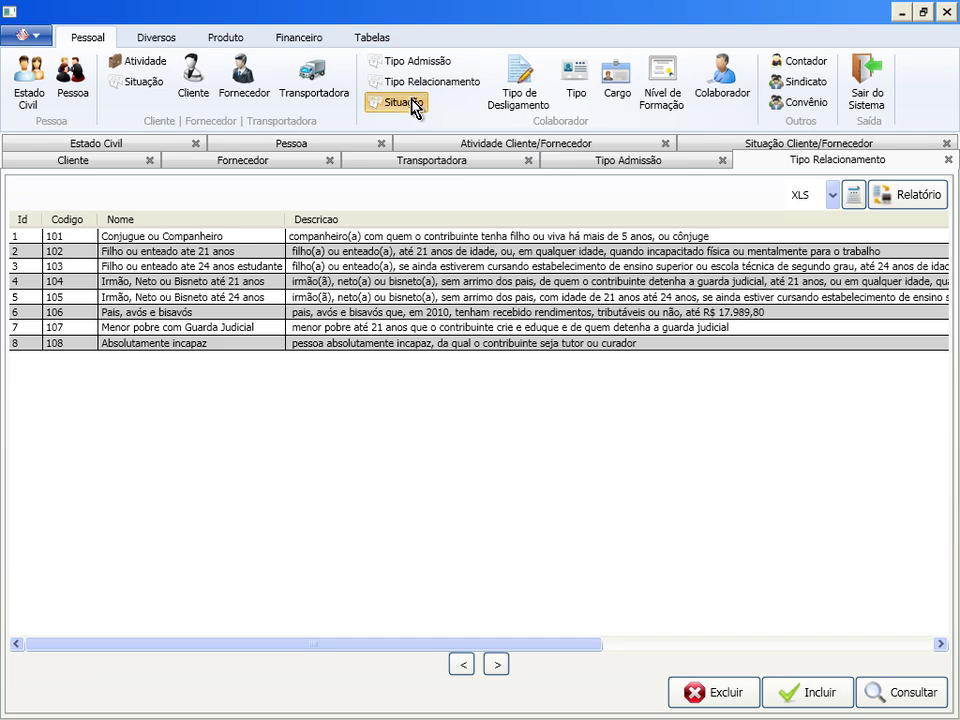
click(406, 103)
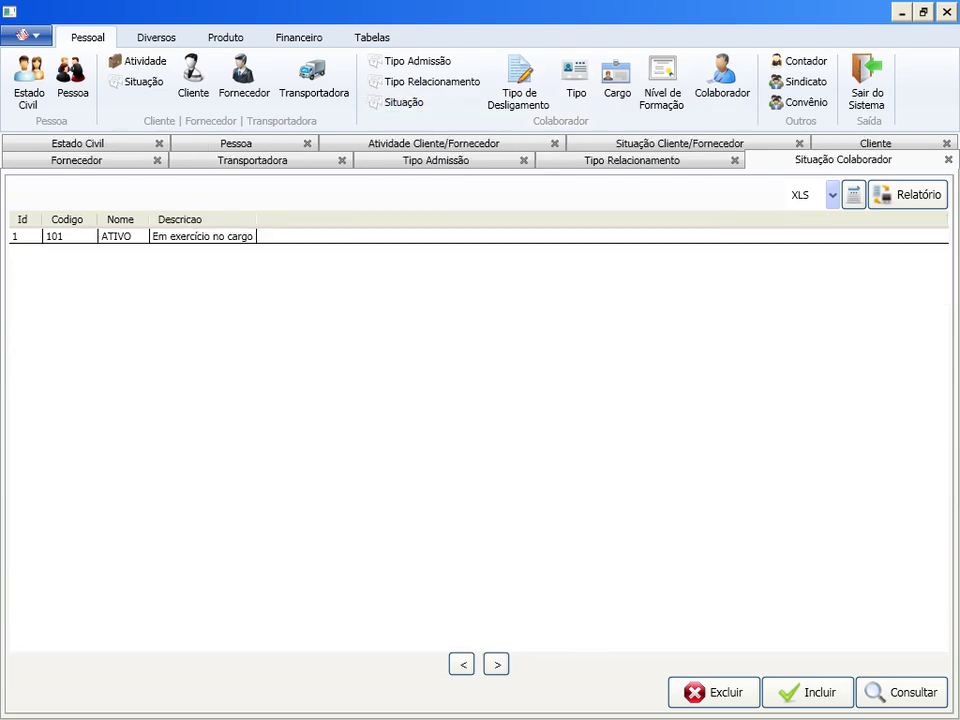
View the Tipo de Desligamento, Tipo and Cargo lists of the Colaborador registrations and try to open Nível de Formação.
click(515, 100)
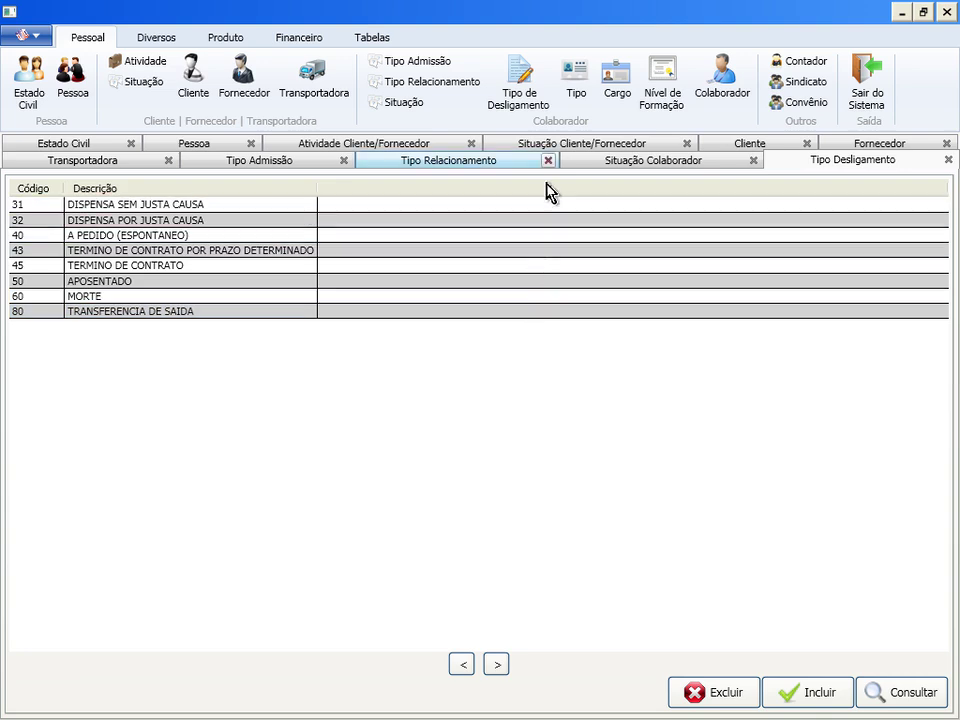
click(576, 80)
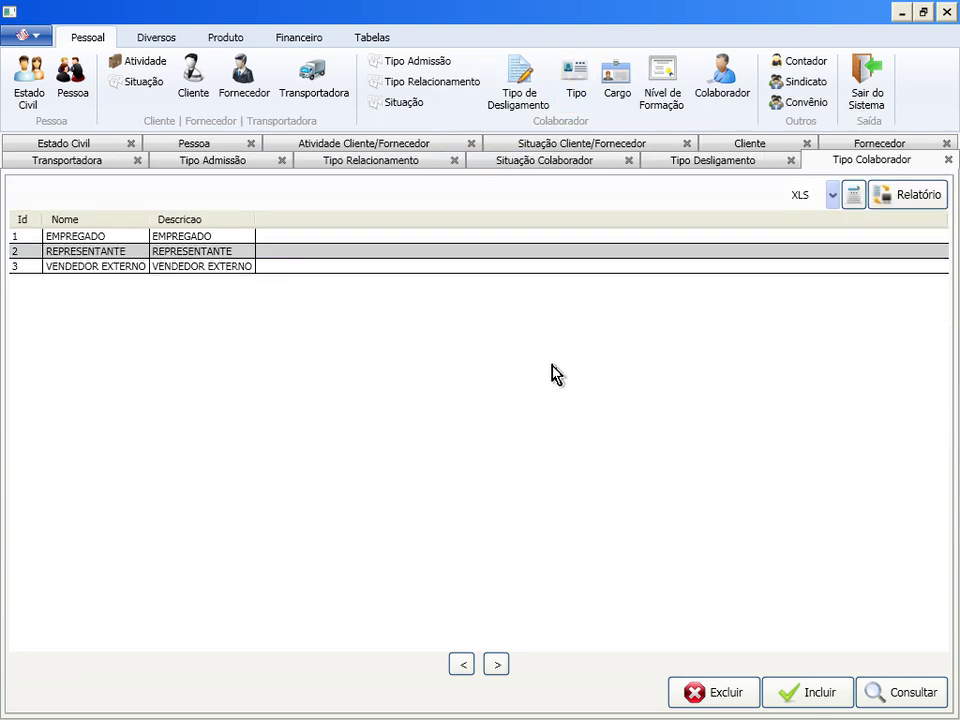
click(617, 80)
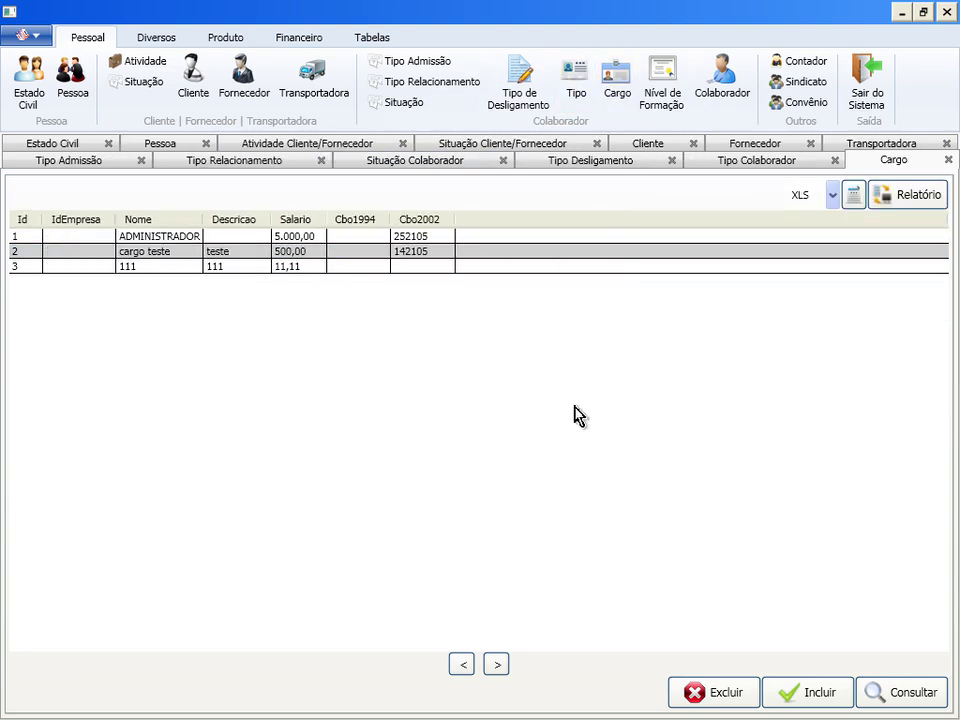
click(668, 100)
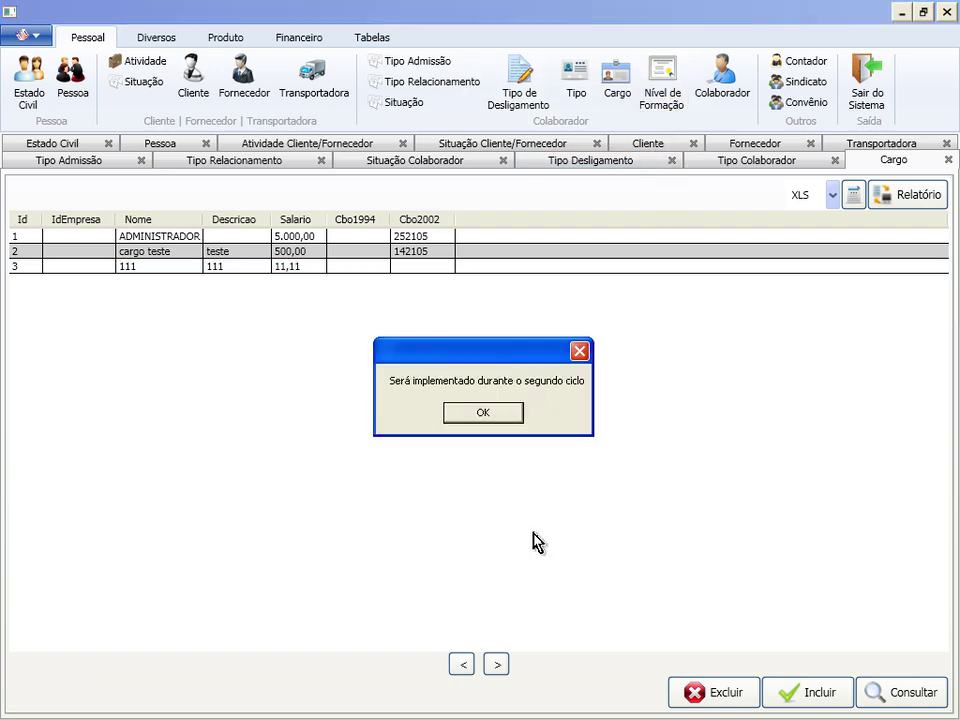
click(477, 416)
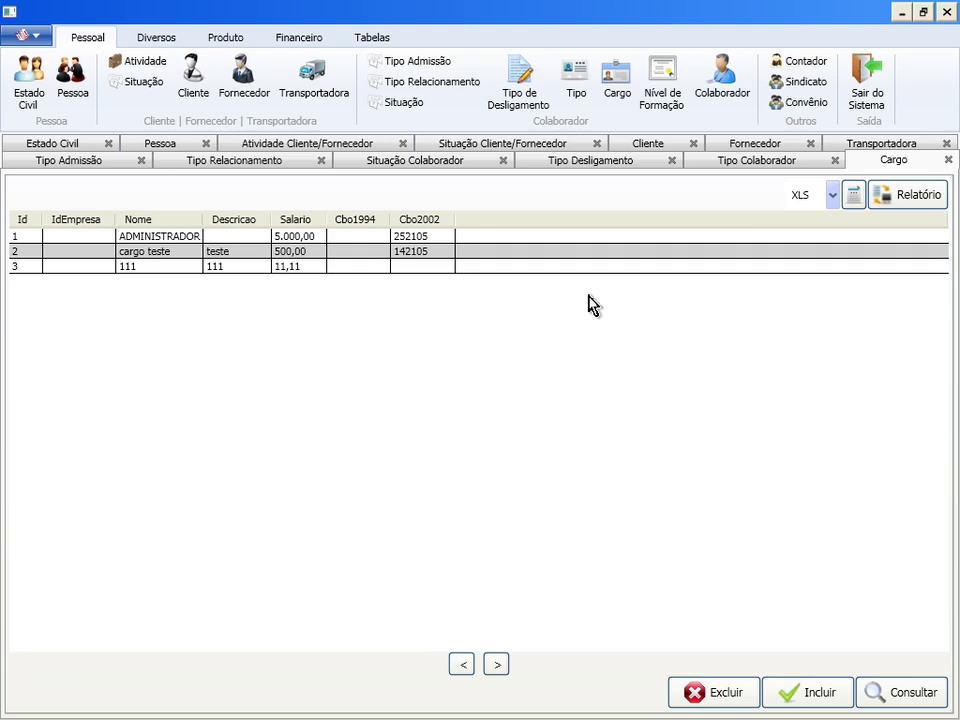
Review the details of the first Colaborador record and return to the list without saving.
click(725, 95)
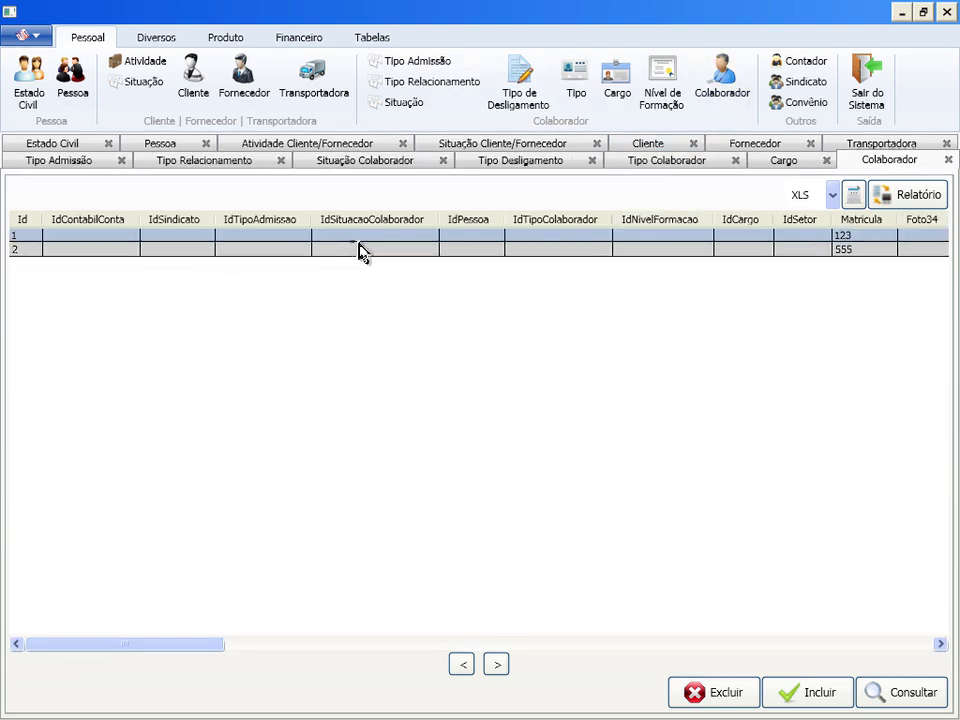
click(813, 688)
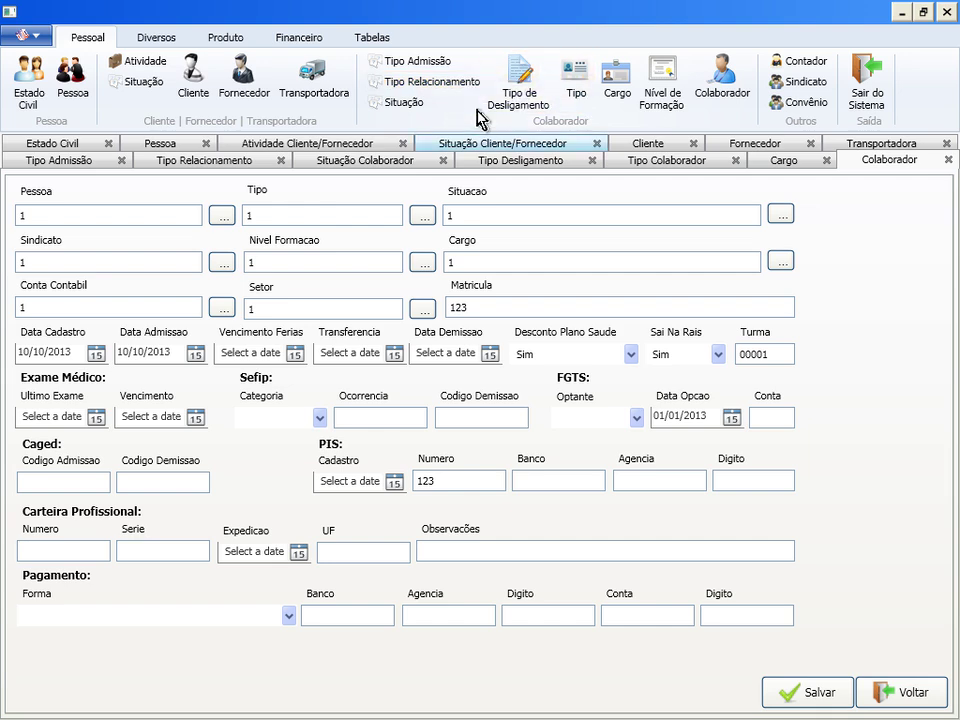
click(910, 697)
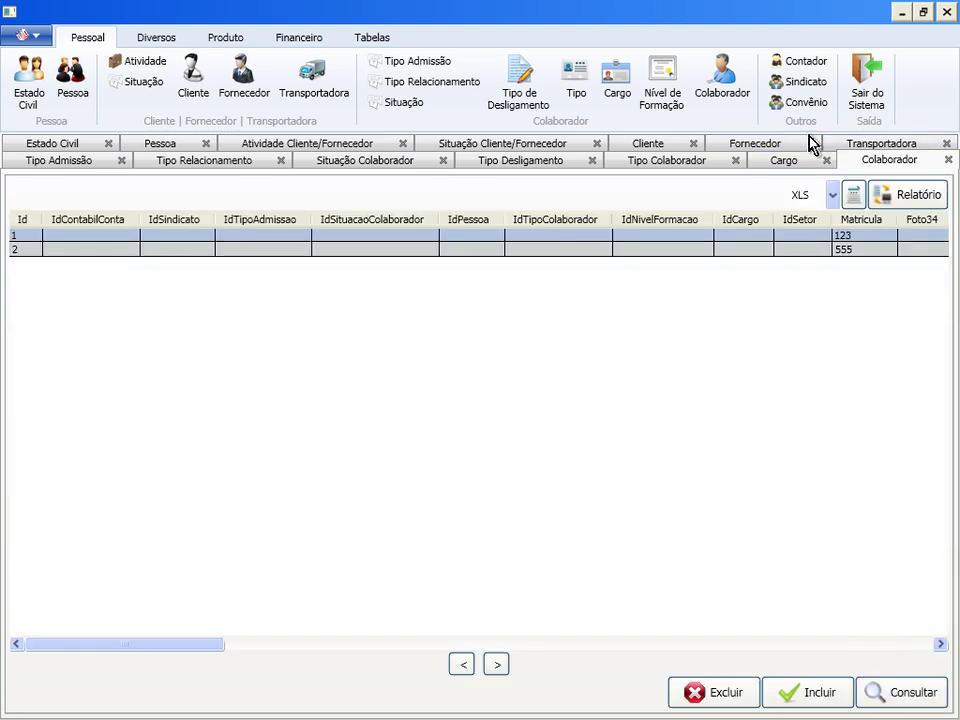
Review the details of the Contador record and return to its list without saving.
click(800, 64)
click(420, 238)
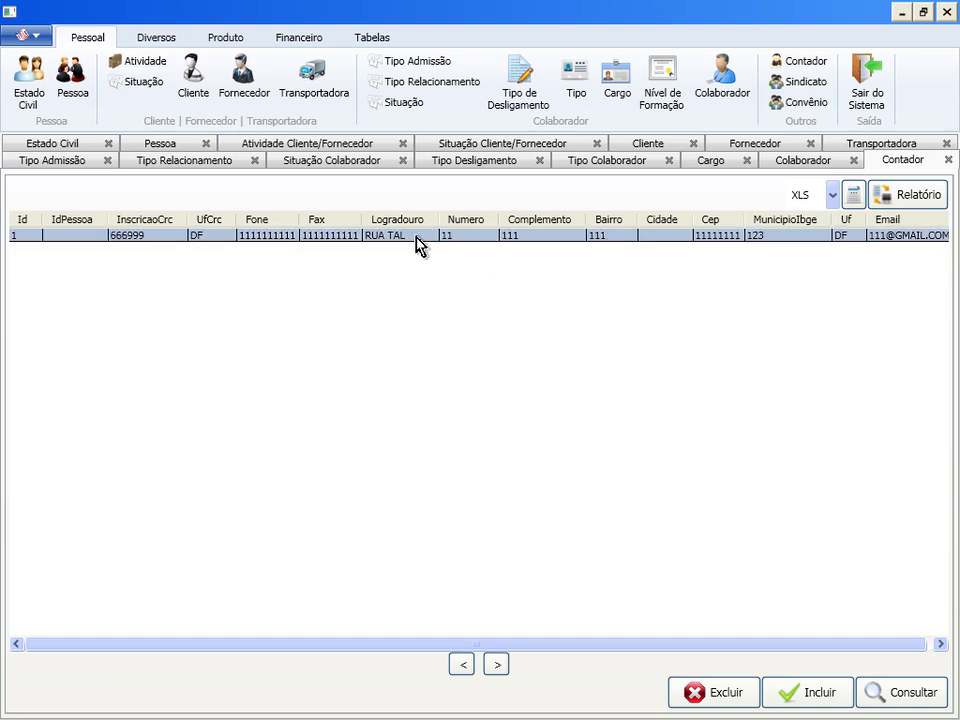
click(905, 690)
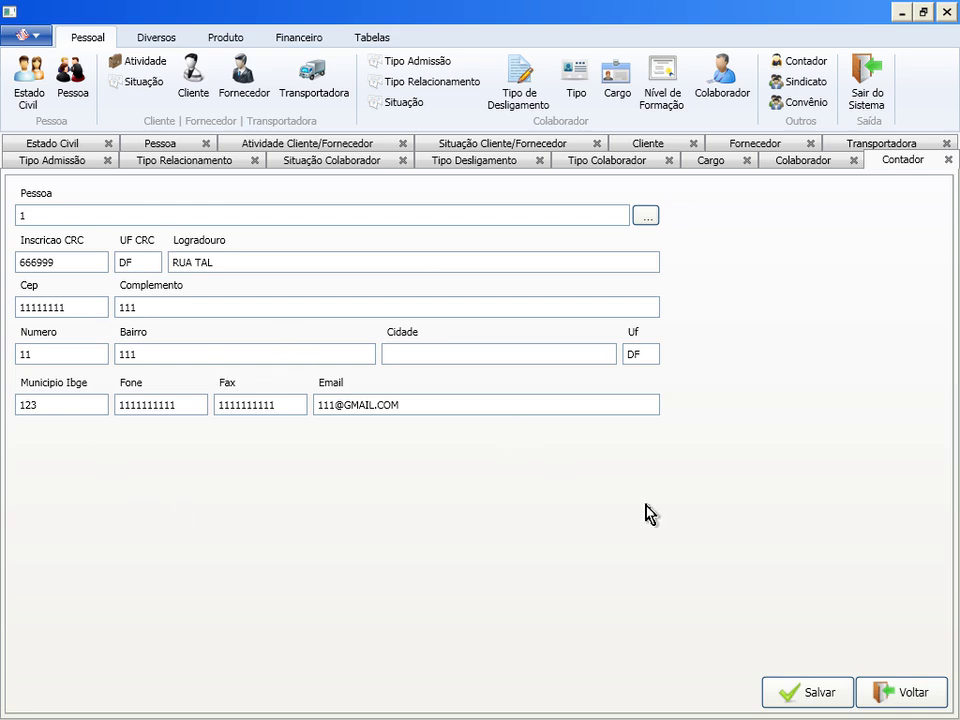
click(878, 692)
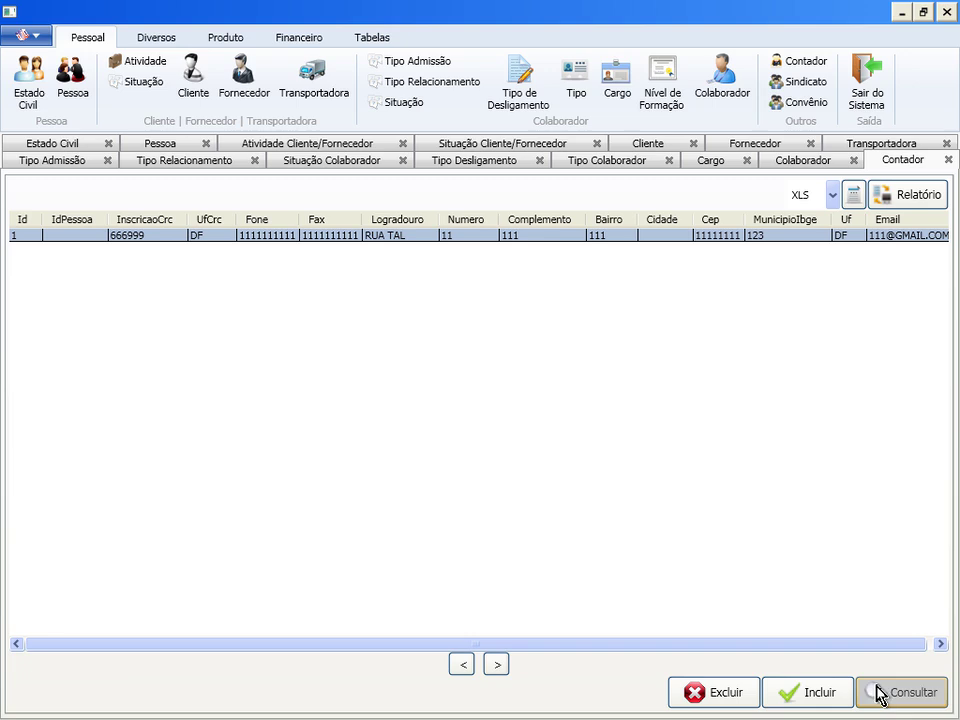
Review the details of the Sindicato record and leave it without saving.
click(805, 82)
click(407, 236)
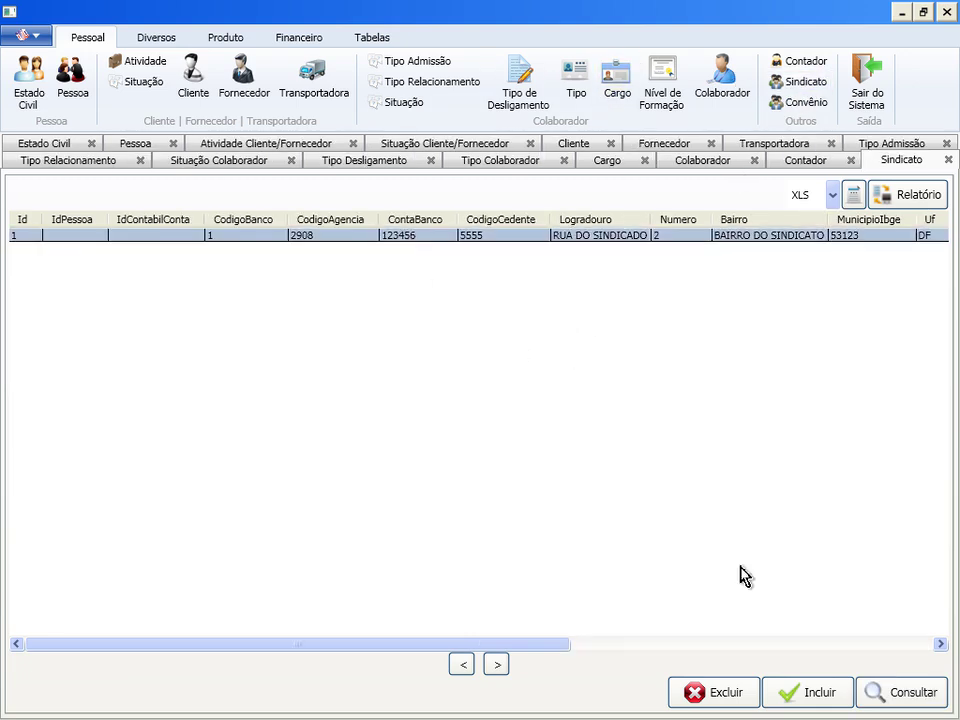
click(904, 692)
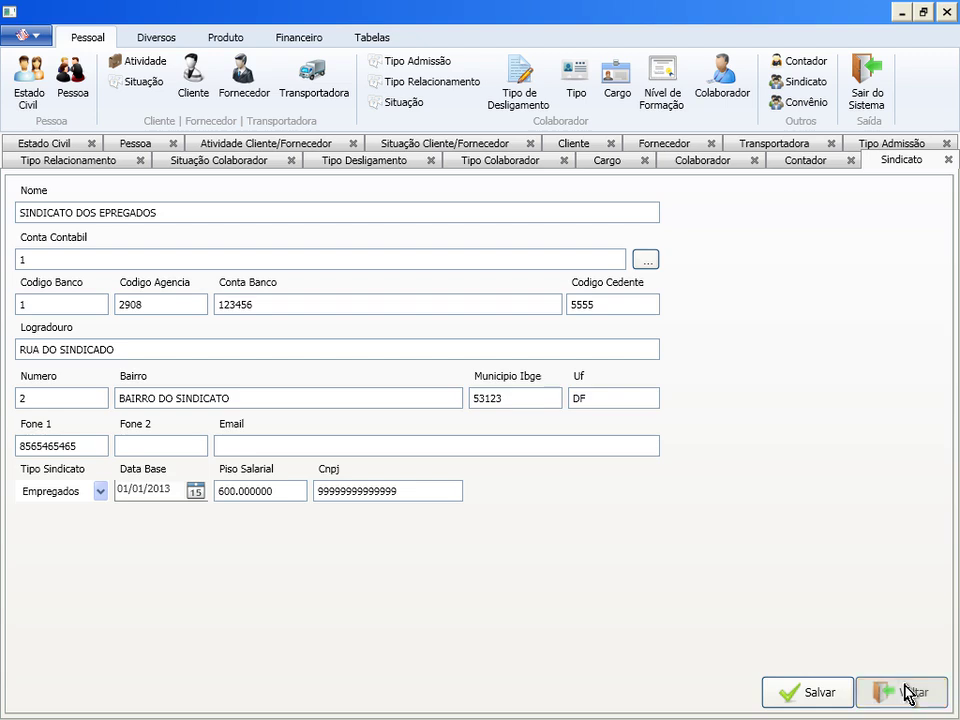
click(908, 692)
Review the details of the Convênio record and return to its list without saving.
click(800, 102)
click(343, 204)
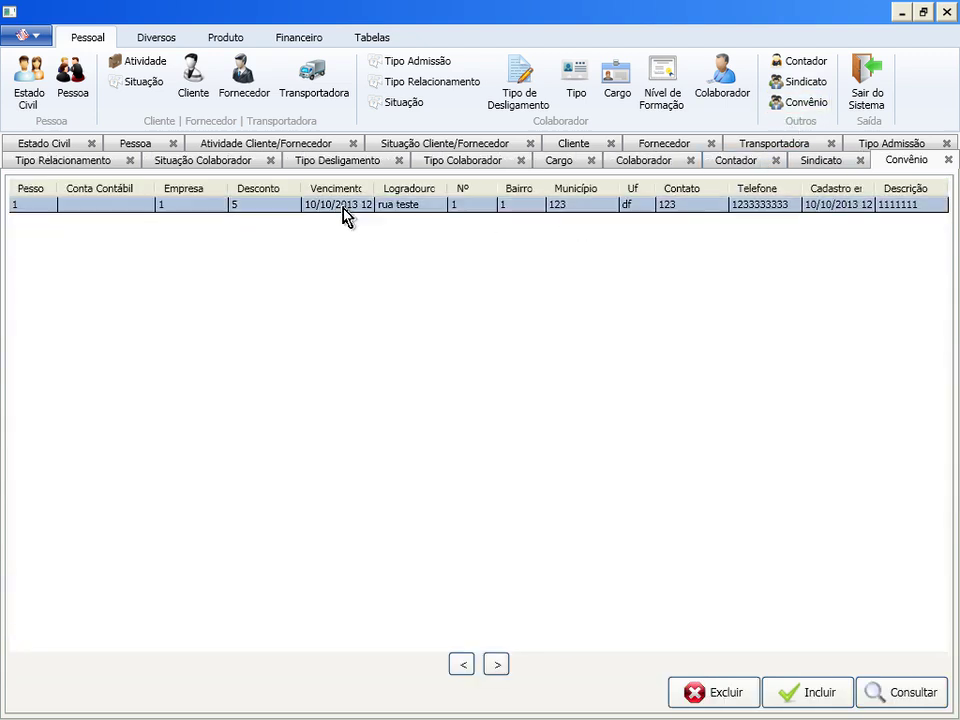
click(903, 692)
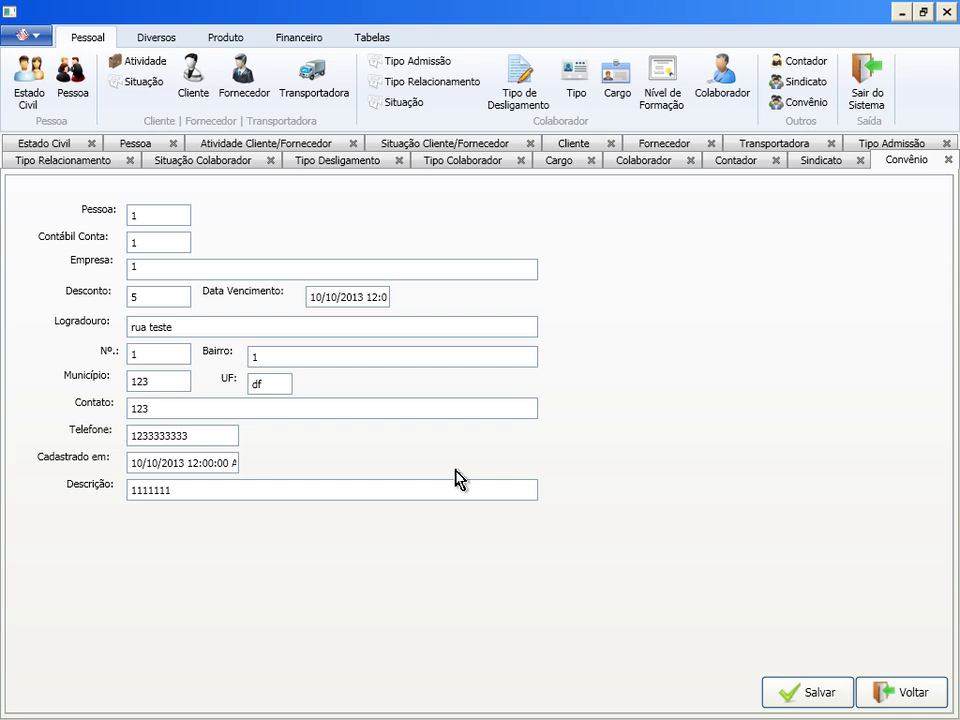
click(897, 694)
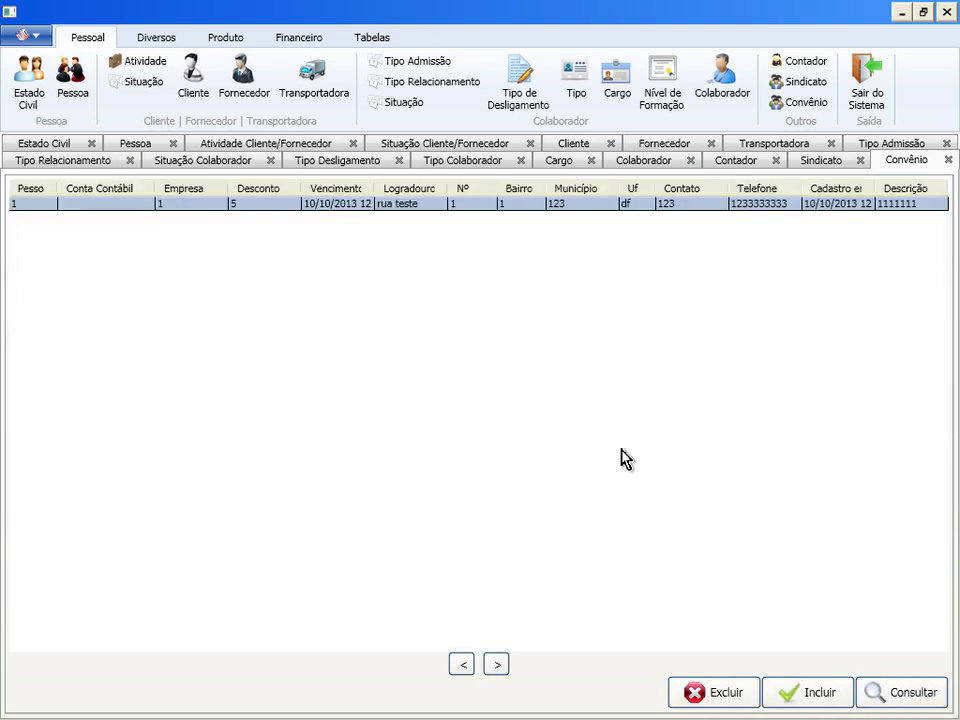